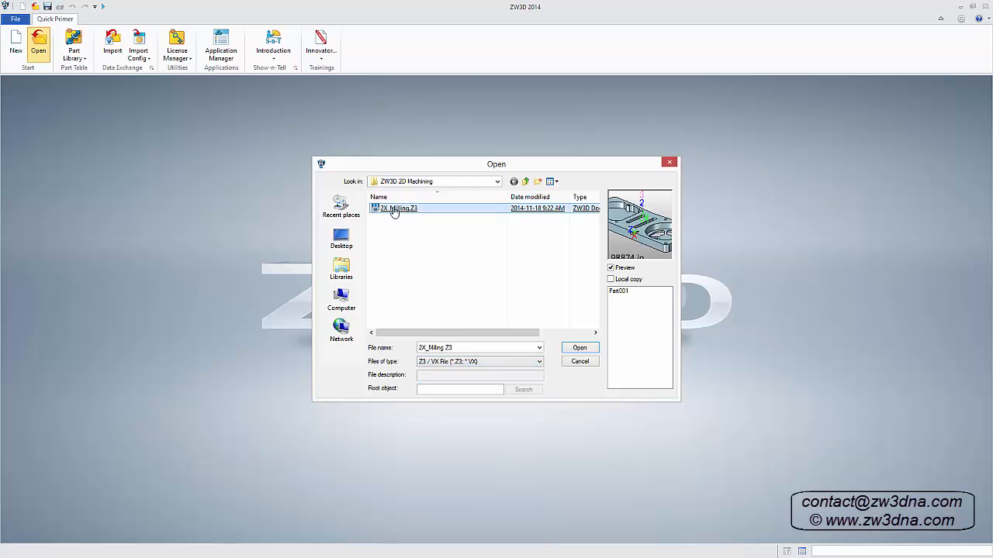
Open 2X_Milling.Z3 and create a CAM plan from the part using the default template.
double_click(394, 210)
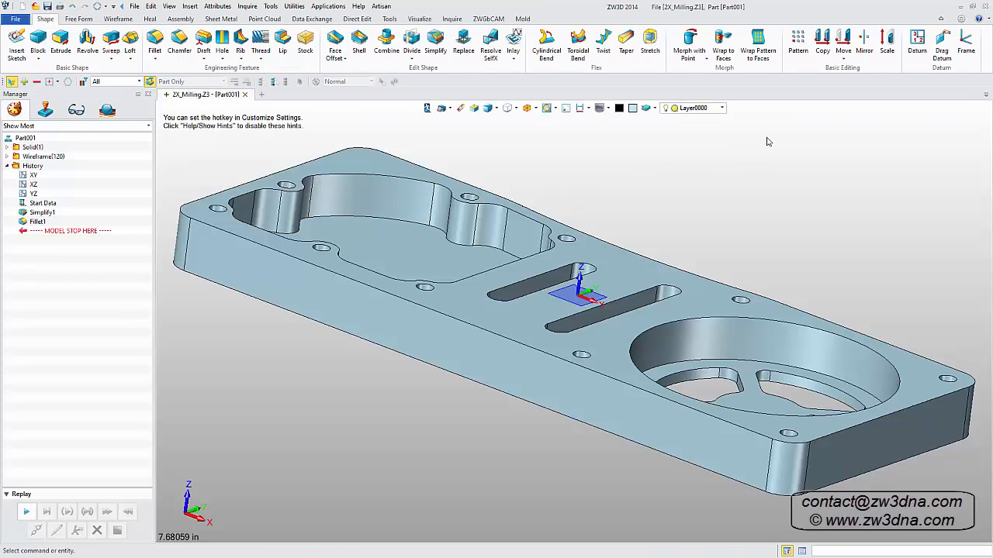
key("ctrl+Home")
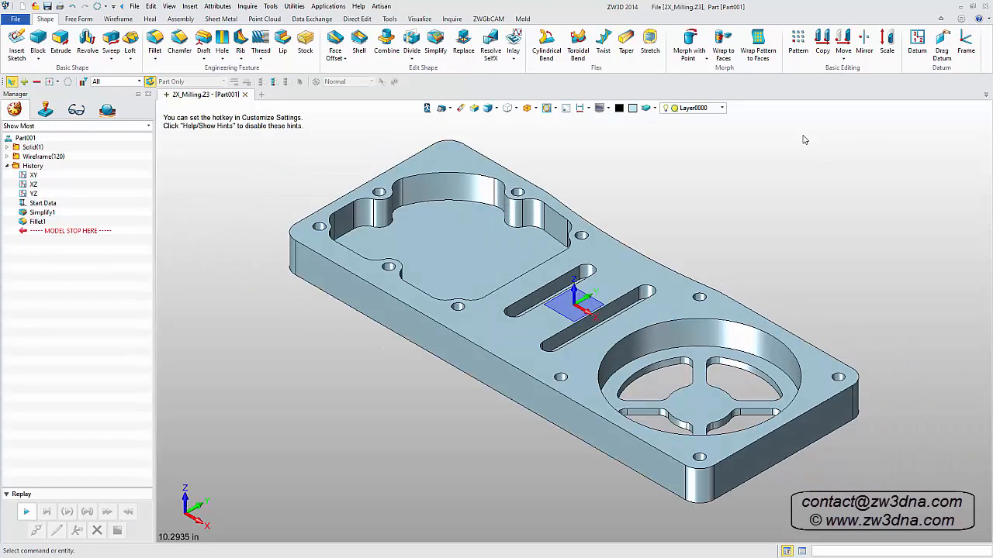
right_click(761, 168)
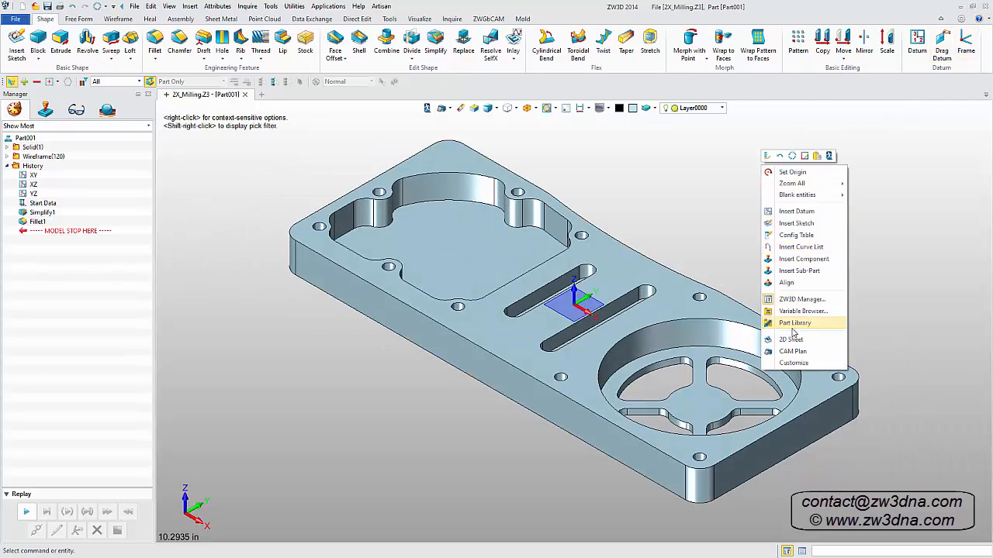
left_click(791, 352)
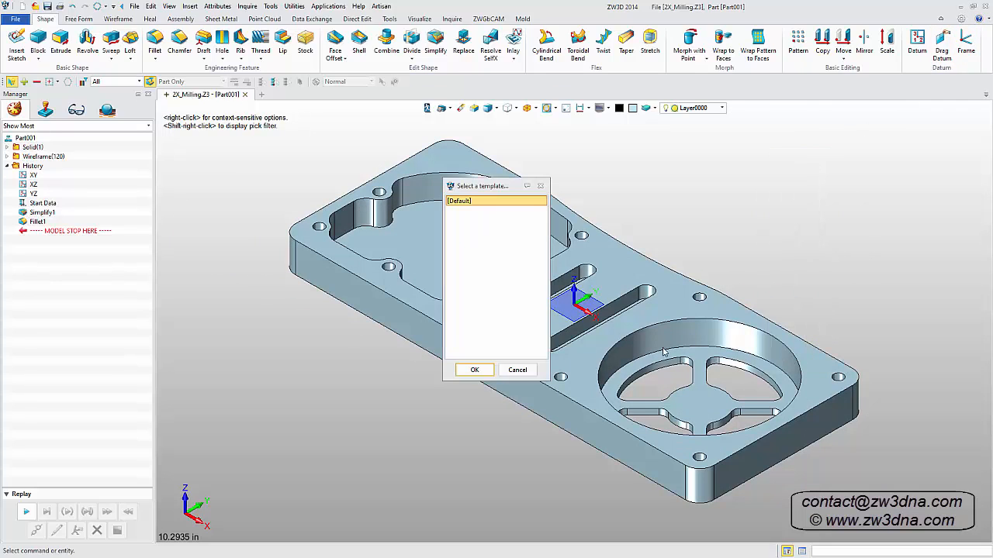
left_click(473, 370)
key("Return")
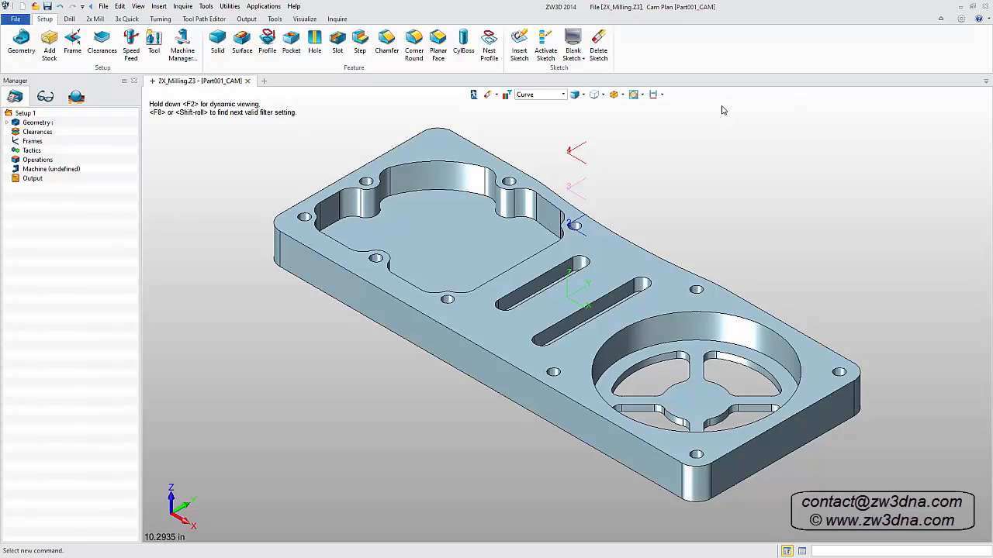
Add block stock with 0.1 allowance on both sides in X and Y and 0.1 on the plus side in Z, and hide it.
left_click(473, 98)
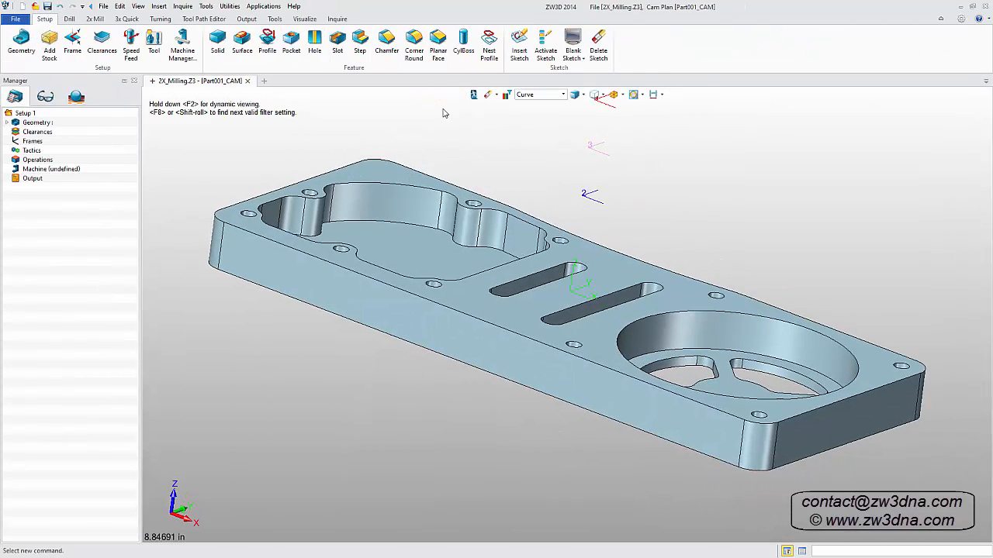
key("ctrl+i")
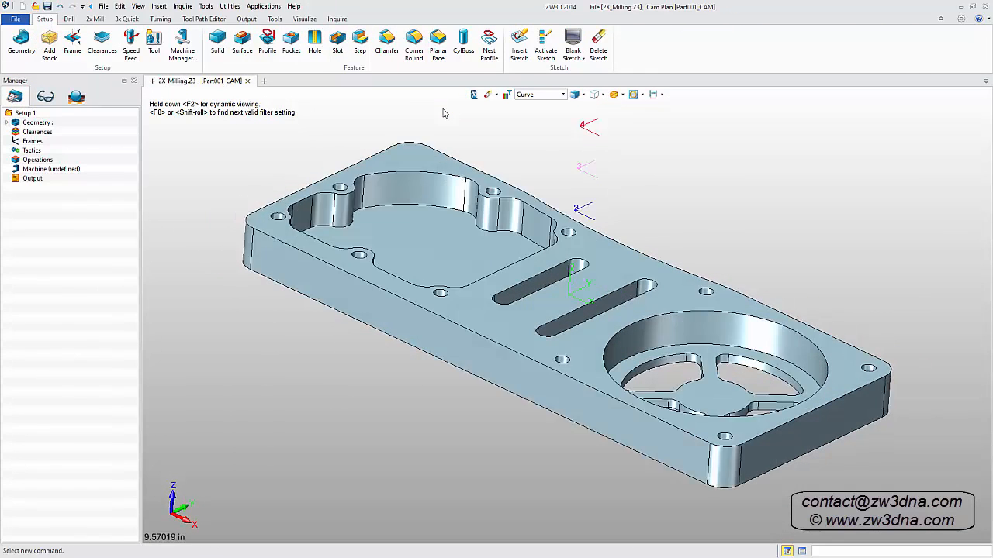
left_click(49, 43)
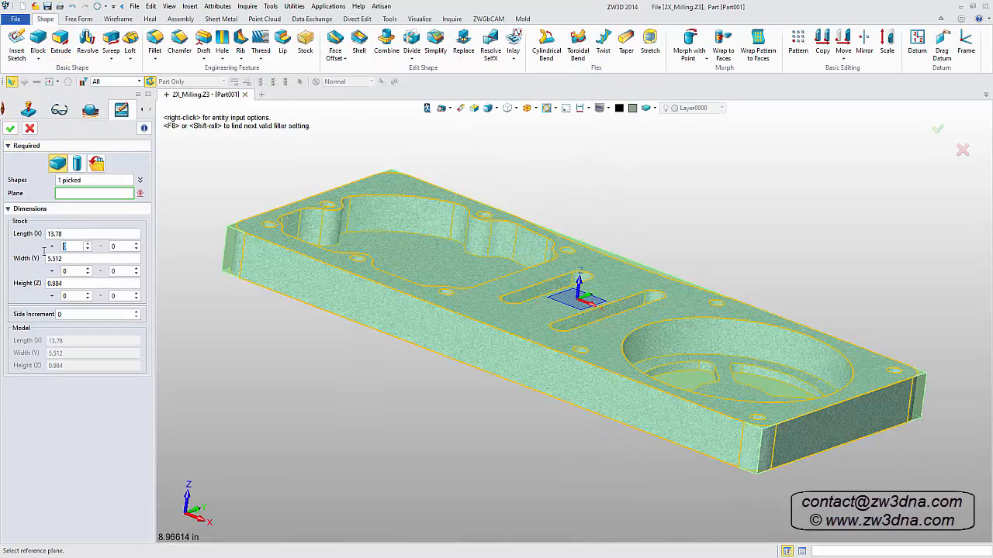
type("0.1")
key("Tab")
type(".1")
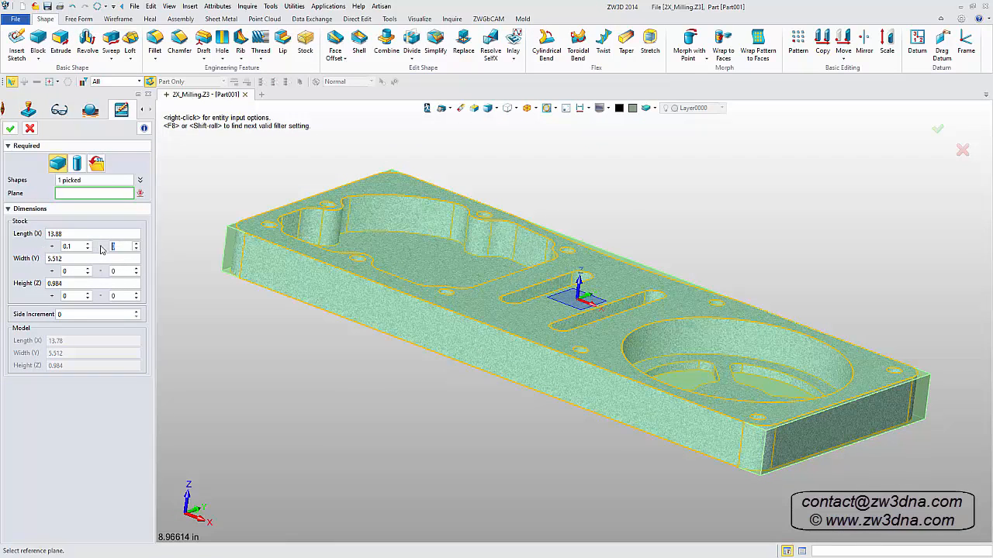
type(".1")
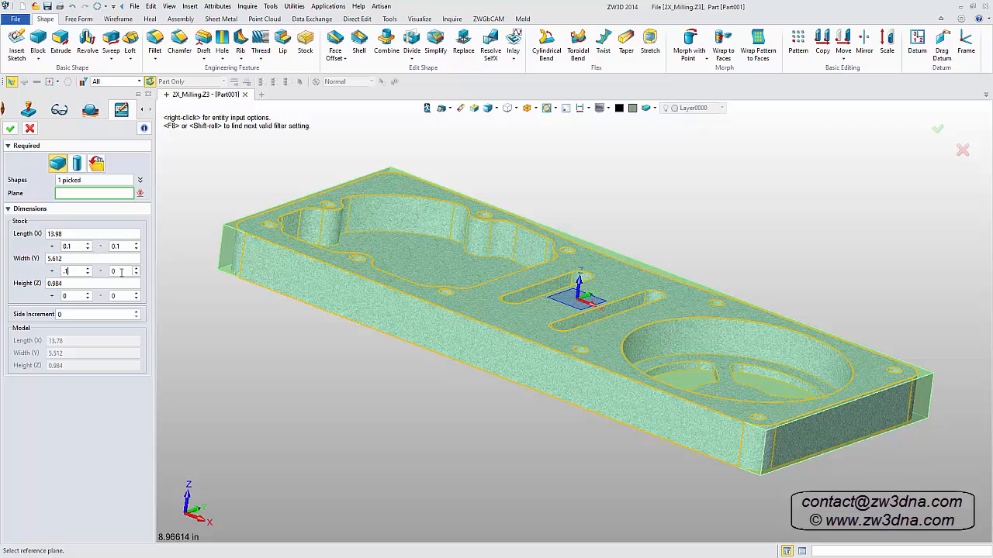
type(".1")
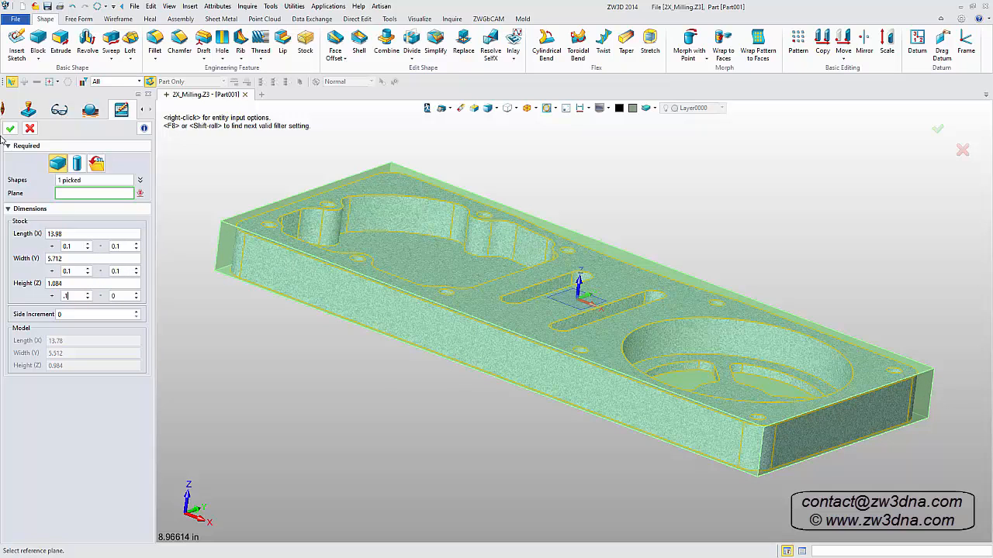
left_click(10, 128)
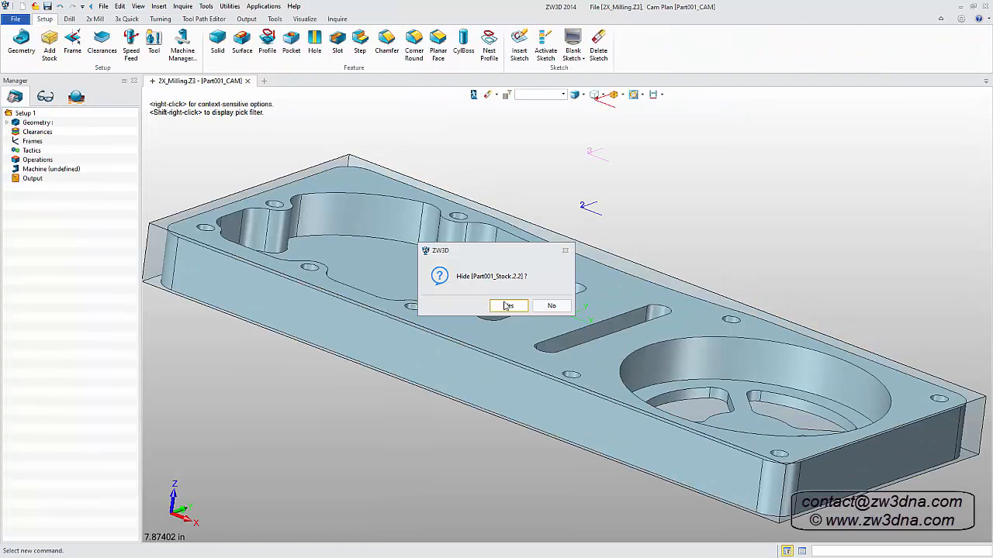
left_click(508, 307)
key("ctrl+i")
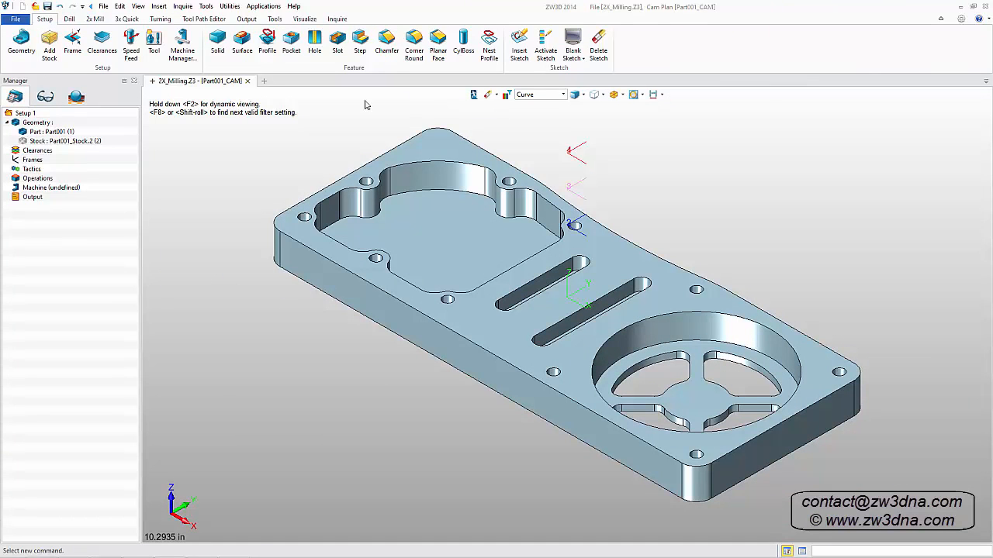
Create a 2x Zigzag operation with a new Contain profile feature from the plate's outer top edge loop.
left_click(93, 19)
left_click(71, 39)
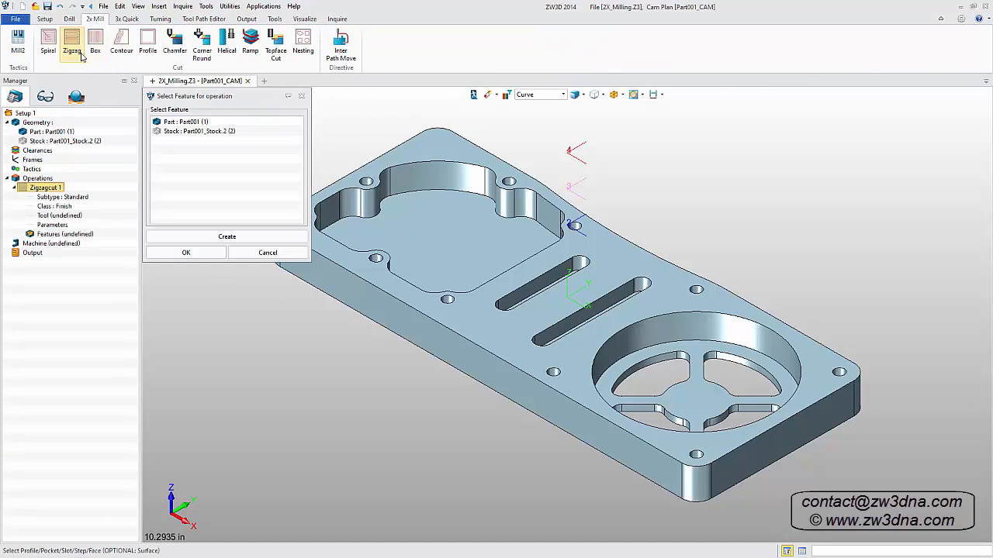
left_click(205, 233)
left_click(171, 132)
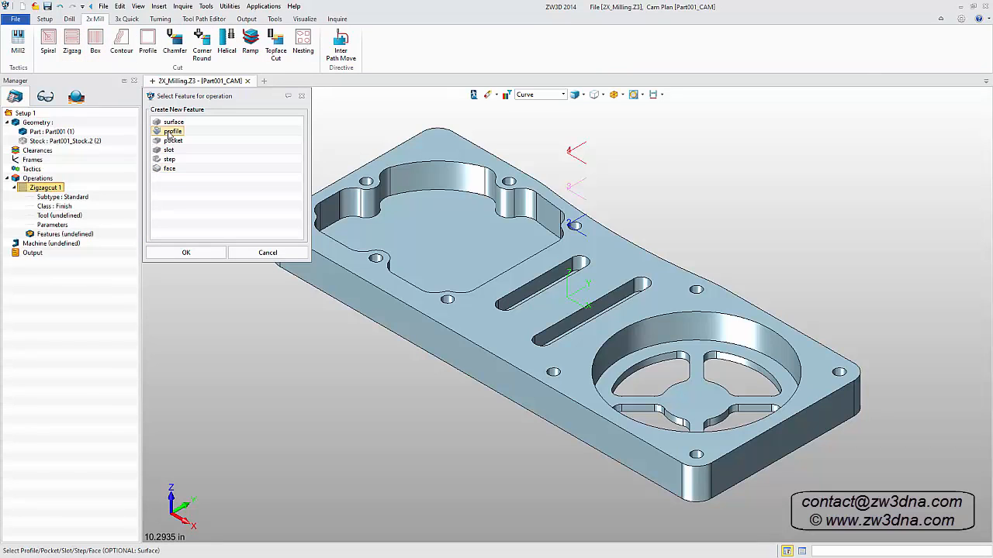
left_click(200, 253)
left_click(316, 260)
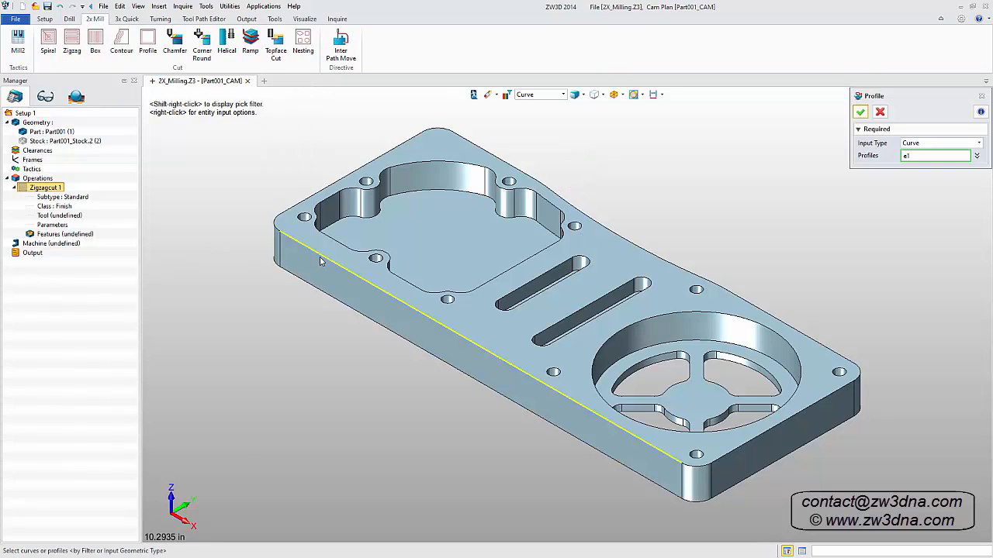
left_click(861, 114)
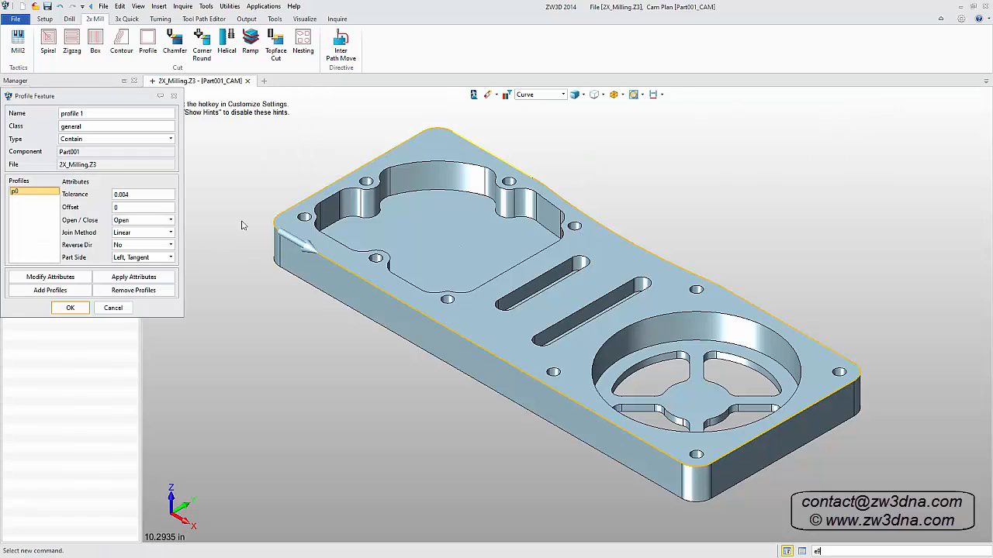
left_click(81, 309)
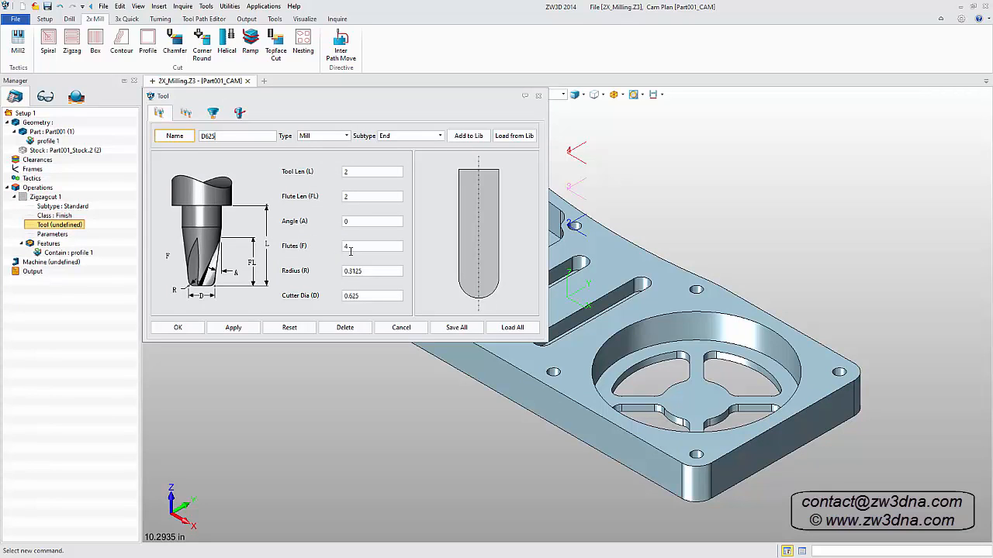
Define the zigzag cut's end mill D625 with radius 0 and calculate the toolpath.
type("0")
left_click(173, 327)
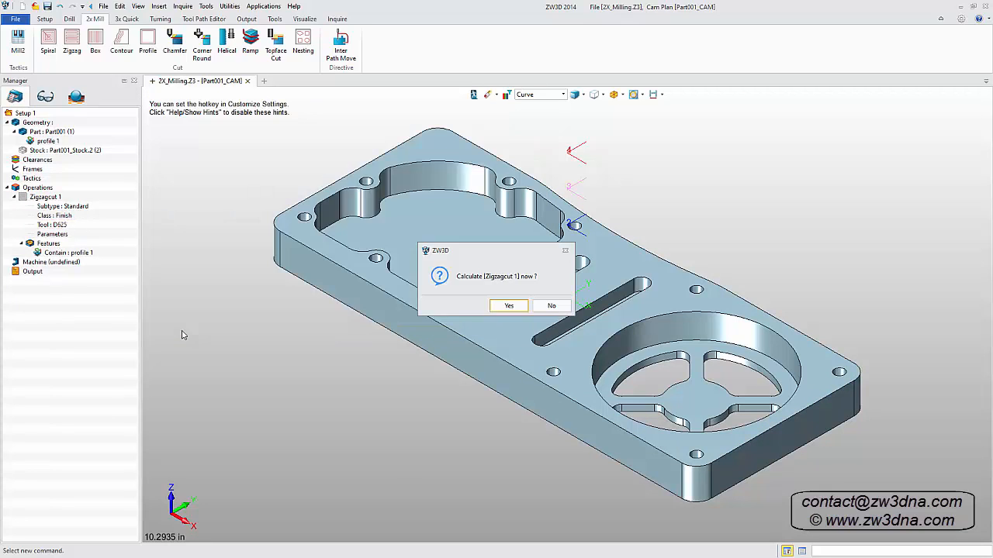
left_click(500, 307)
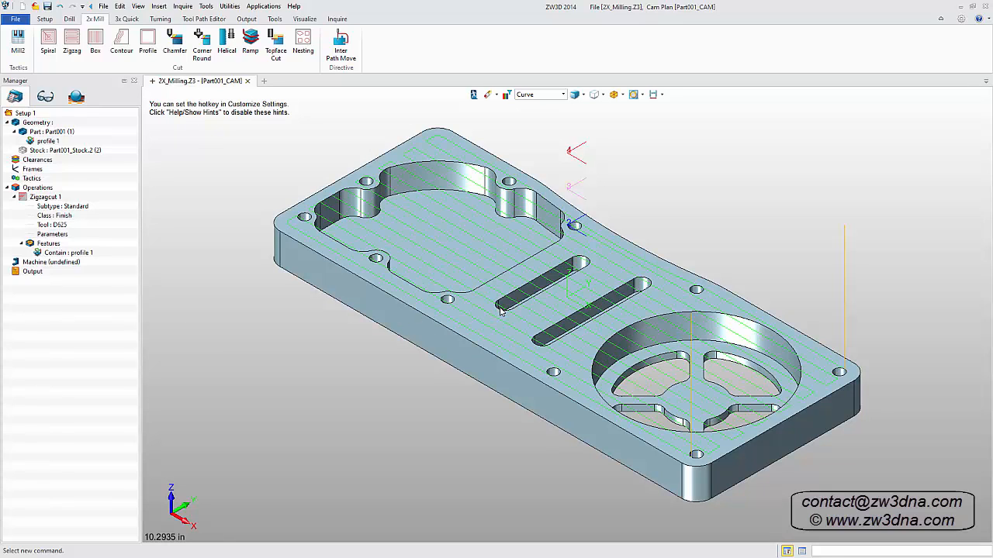
Recalculate the zigzag cut with its tool location set to Past Boundary and hide its toolpath.
double_click(52, 235)
left_click(256, 128)
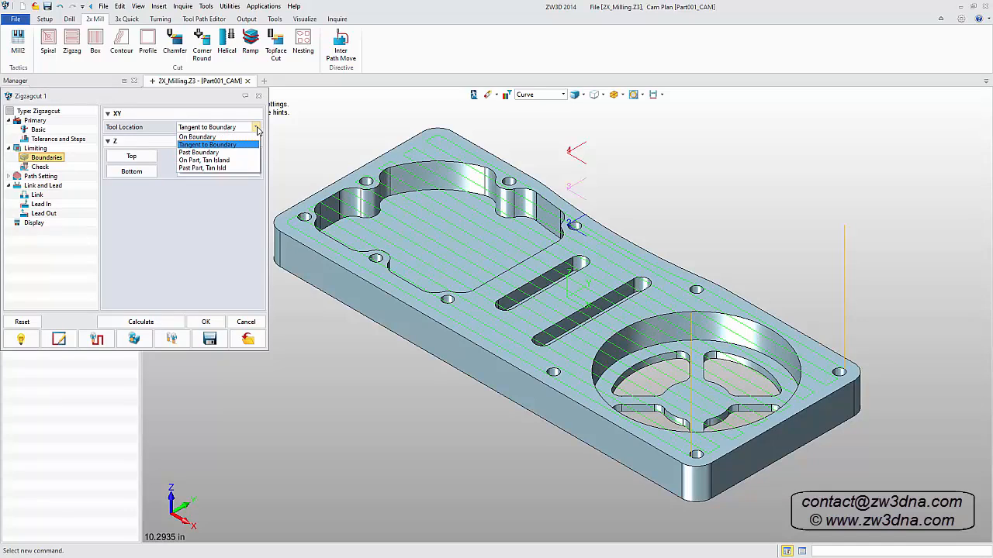
left_click(220, 152)
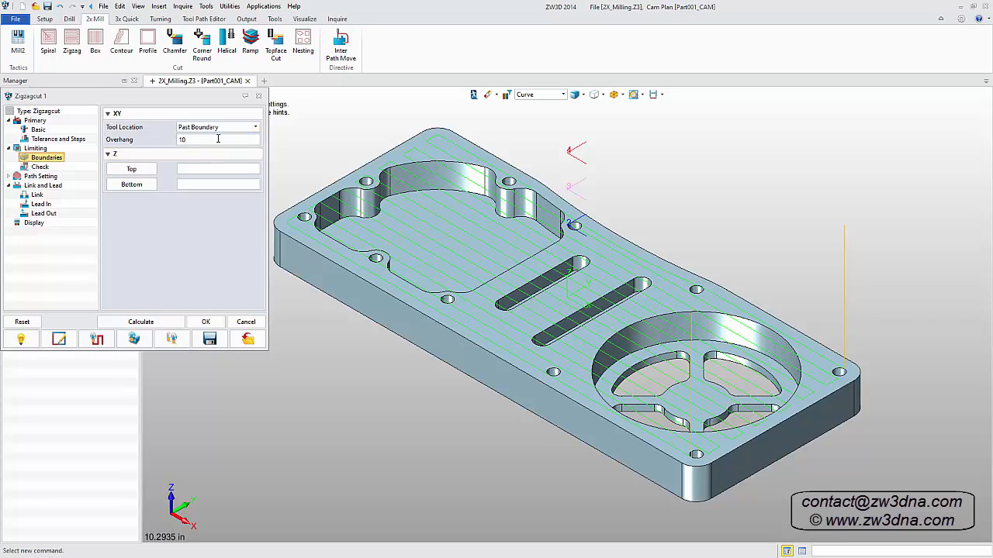
left_click(141, 321)
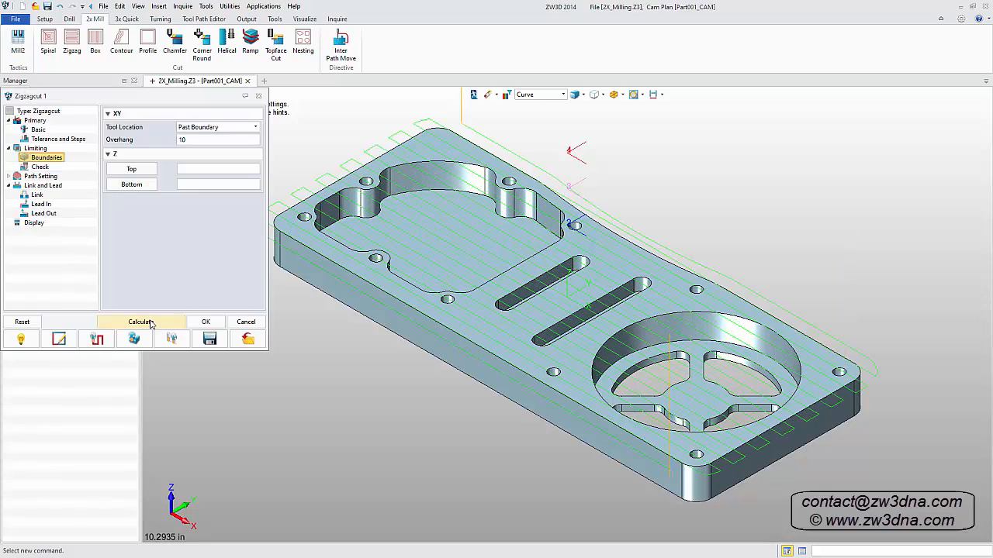
left_click(210, 321)
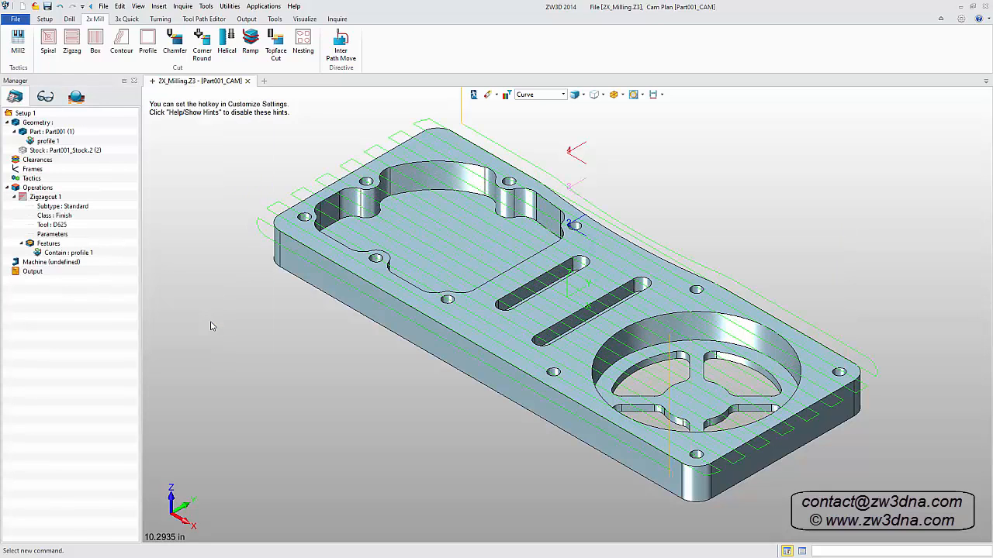
left_click(25, 198)
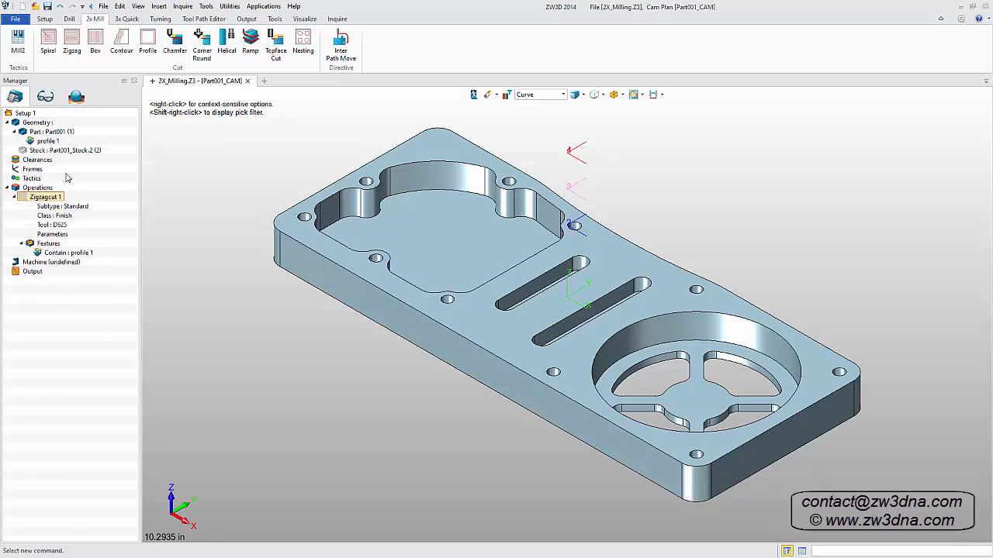
Create a 2x Spiral operation with a new profile feature from the top edges of the irregular and circular pockets, using tool D625.
left_click(48, 40)
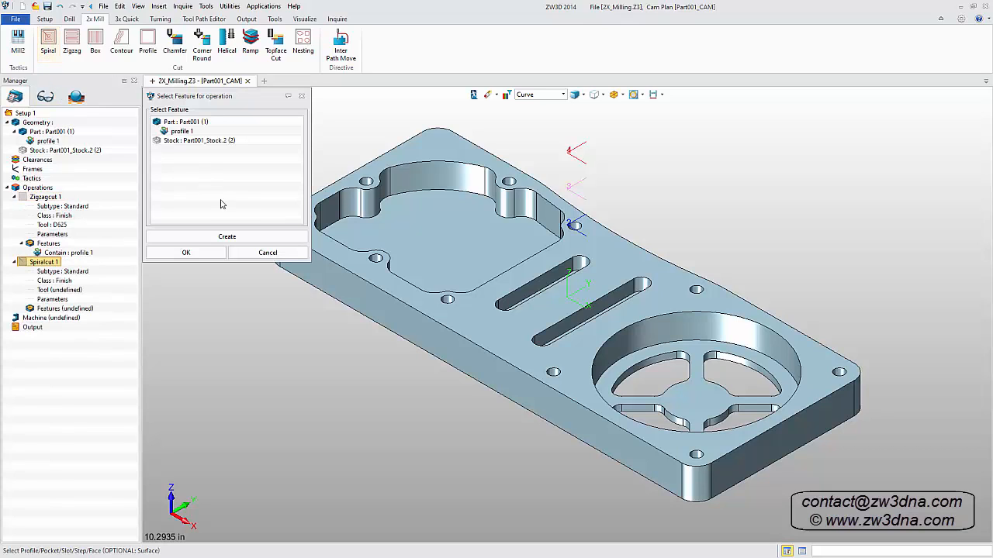
left_click(227, 236)
left_click(172, 131)
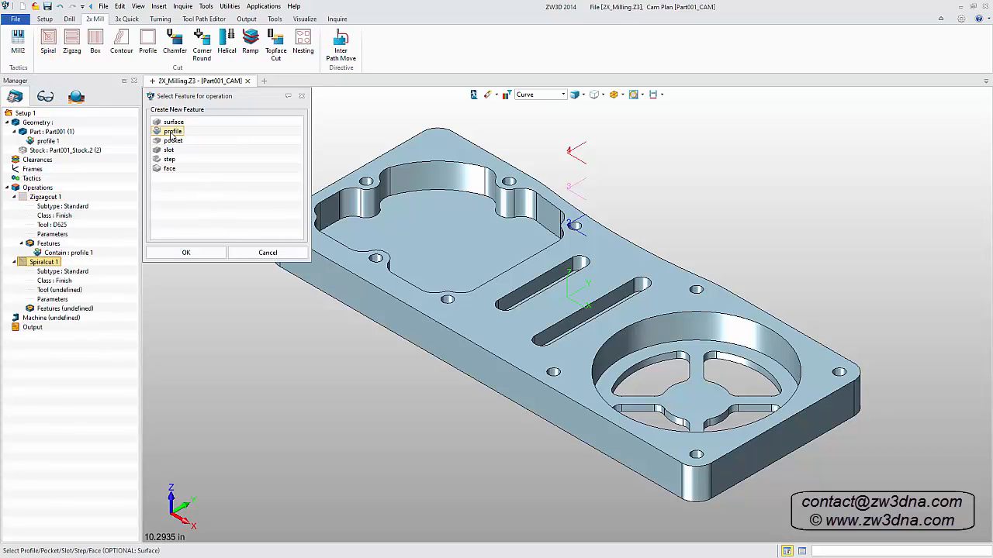
left_click(203, 252)
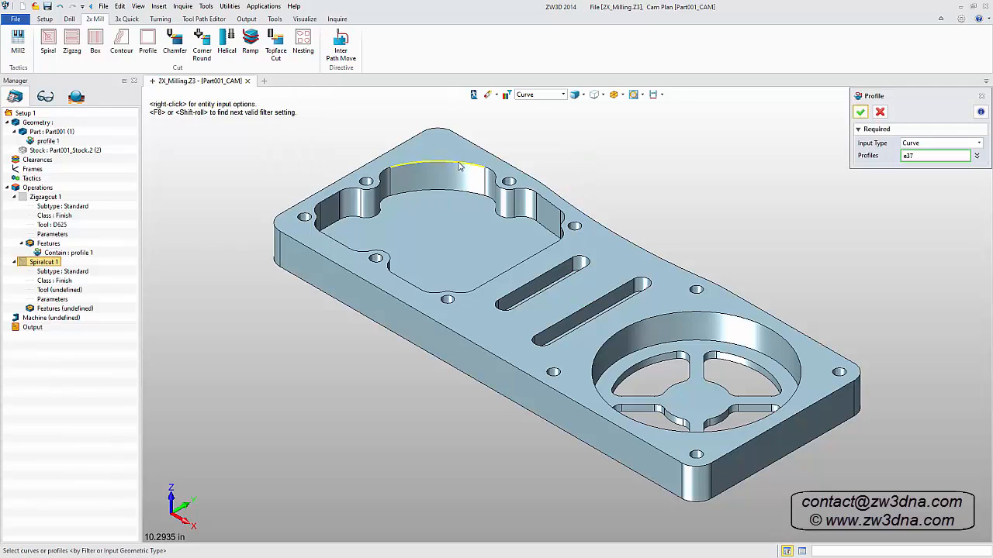
left_click(470, 188)
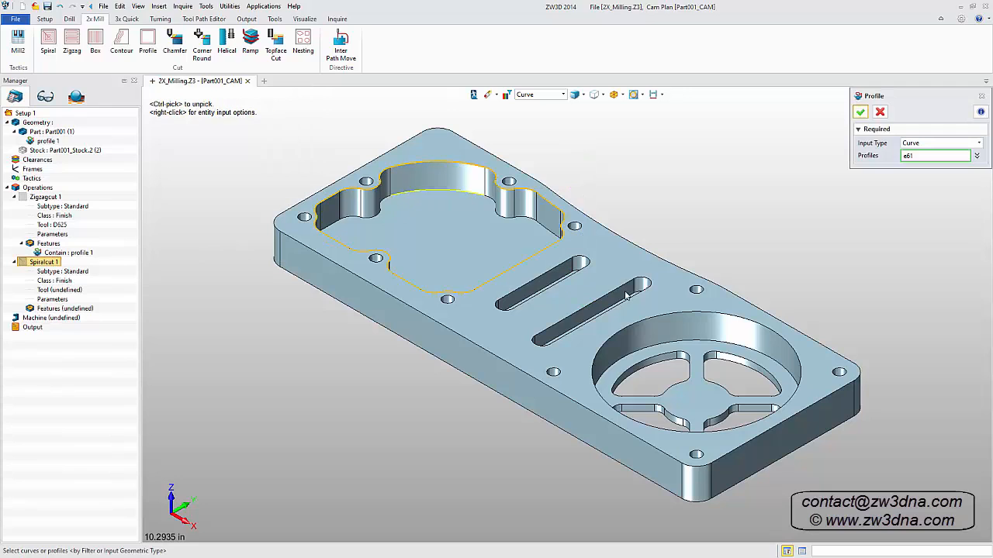
left_click(860, 111)
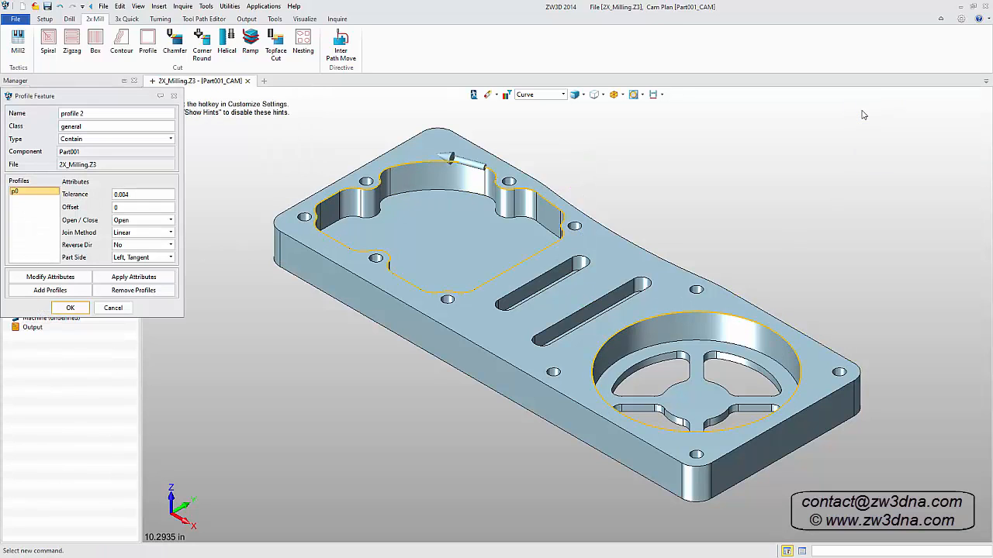
left_click(70, 308)
double_click(98, 336)
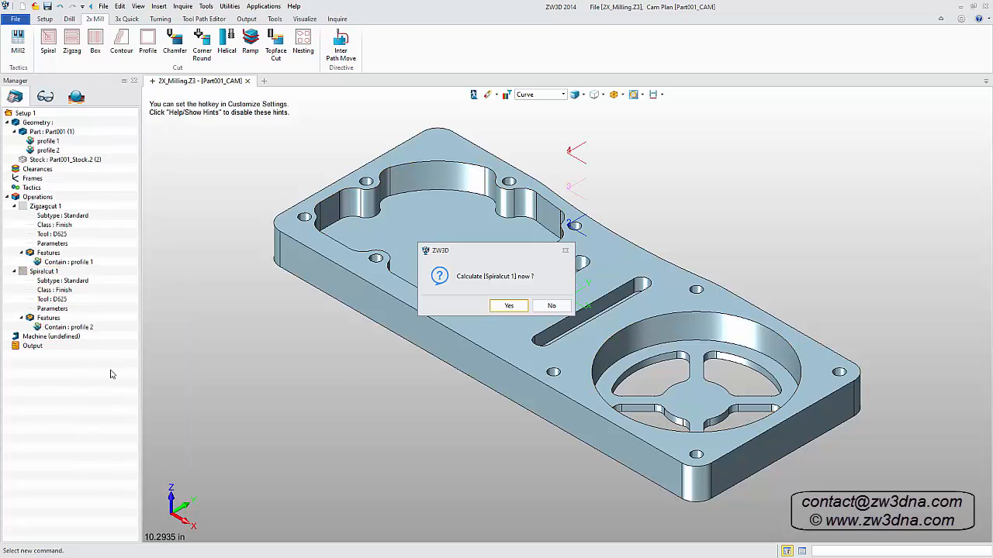
Skip calculating the spiral cut and set its cut order to Region First.
left_click(550, 305)
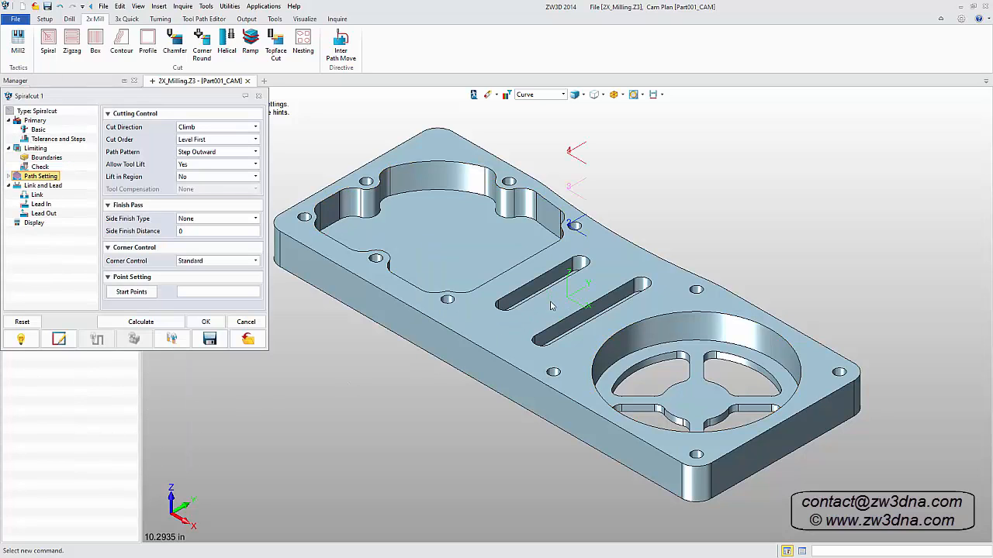
left_click(255, 140)
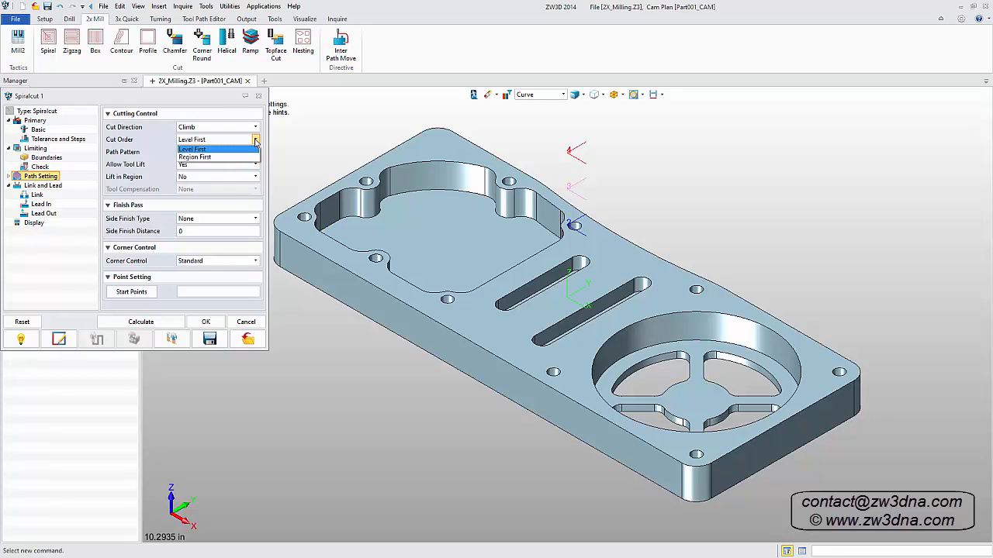
left_click(215, 158)
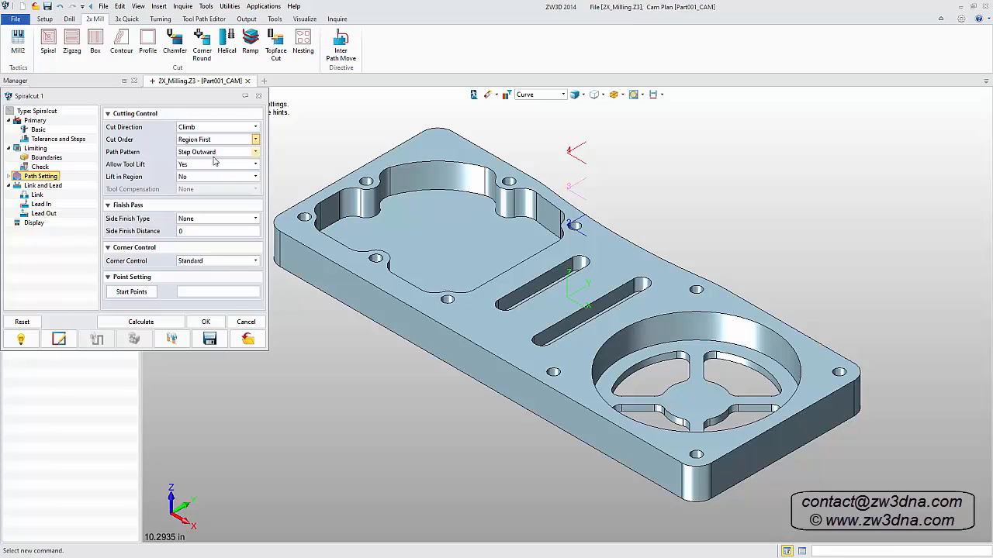
Set the first spiral cut's Z limits from the plate's top face down to the floor of the irregular pocket.
left_click(47, 157)
left_click(132, 171)
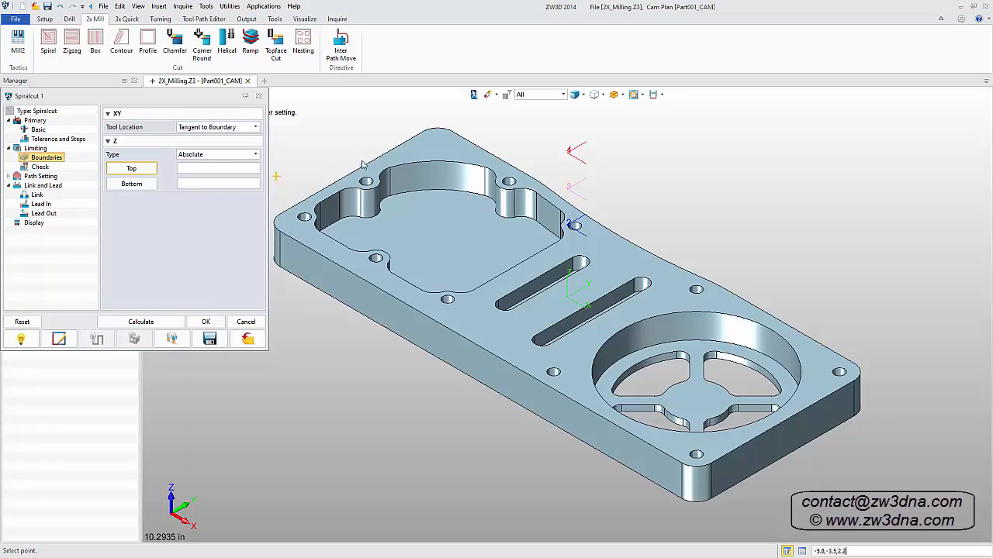
left_click(353, 158)
left_click(132, 184)
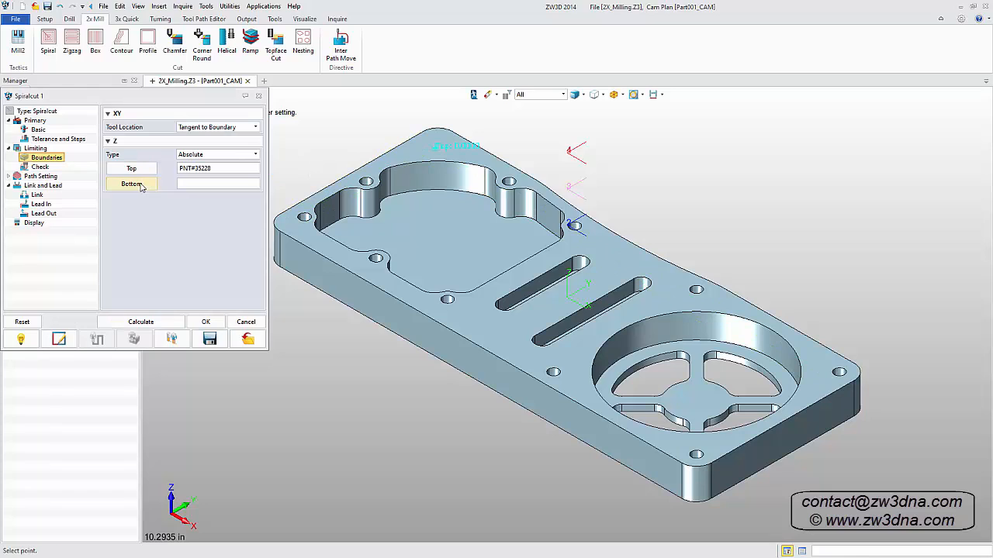
left_click(412, 220)
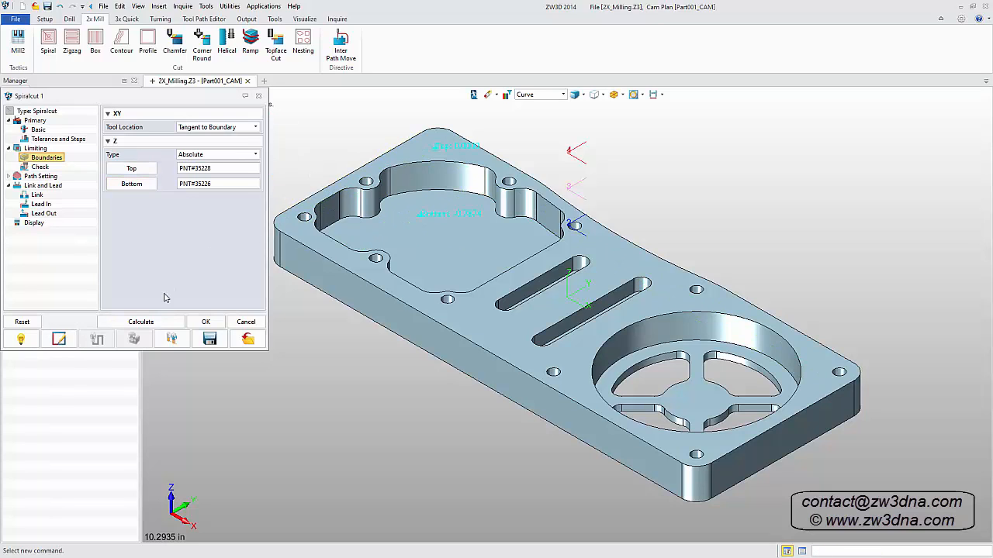
Calculate the first spiral cut, accept its parameters and hide its toolpath.
left_click(159, 322)
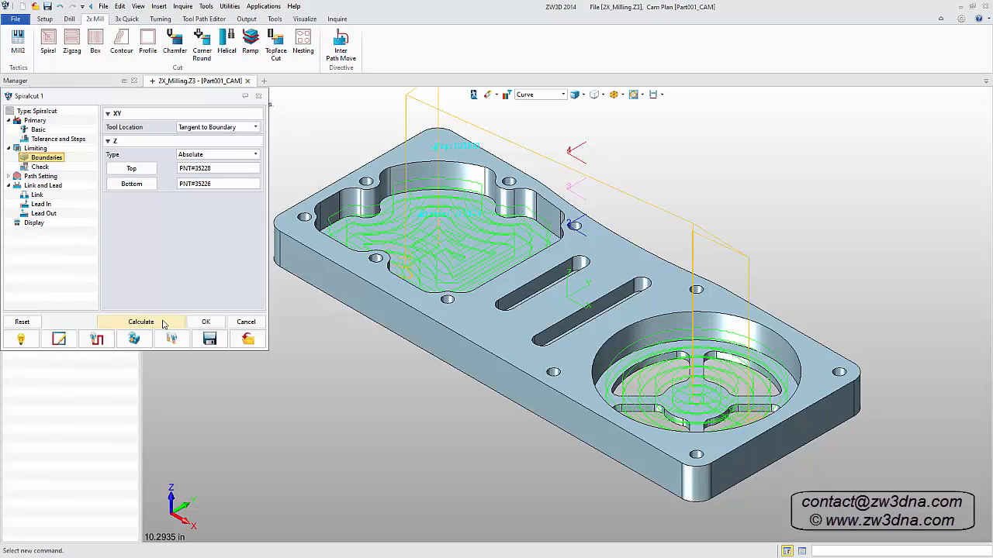
left_click(205, 323)
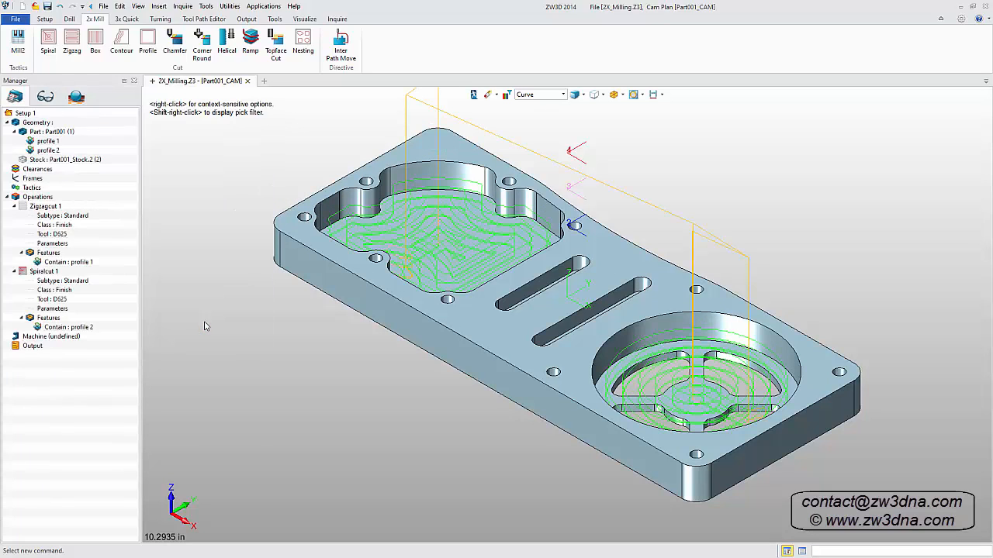
left_click(27, 272)
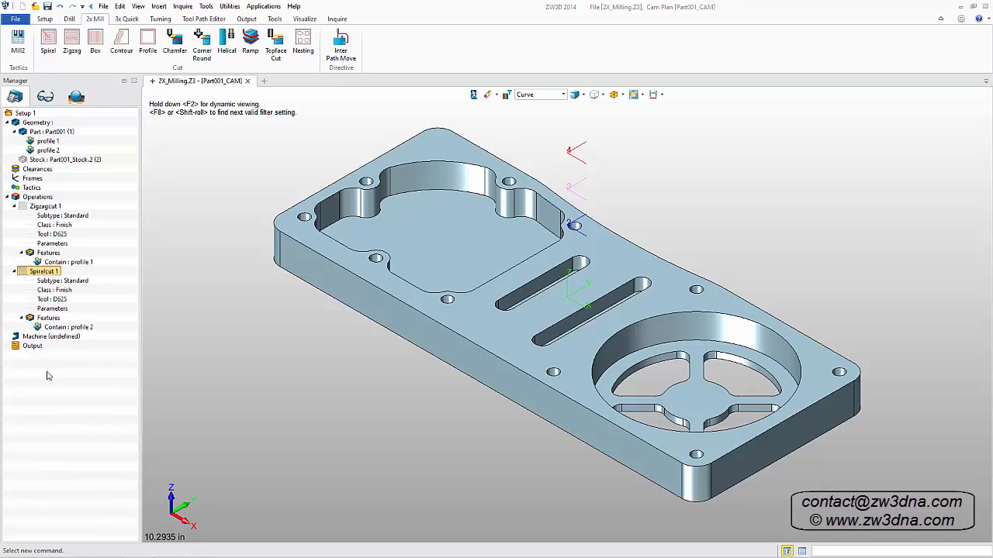
Create a second 2x Spiral operation with a new profile feature from the edges of the four openings in the circular pocket's floor.
left_click(48, 40)
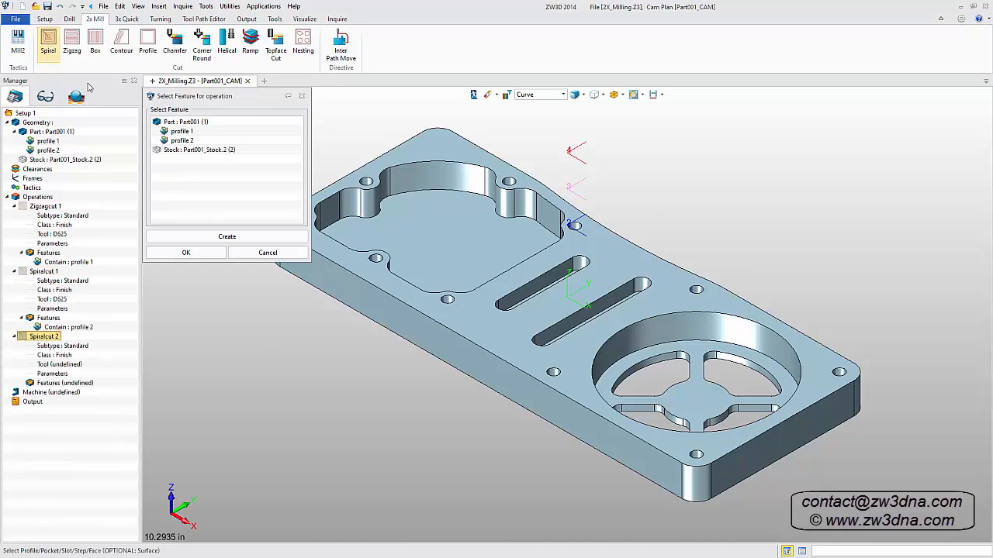
left_click(207, 232)
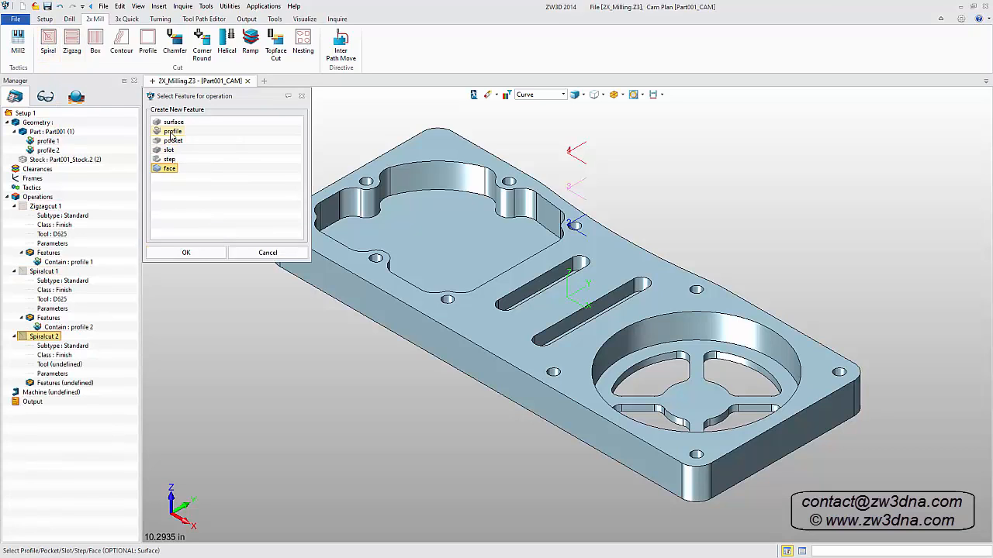
left_click(171, 132)
left_click(188, 252)
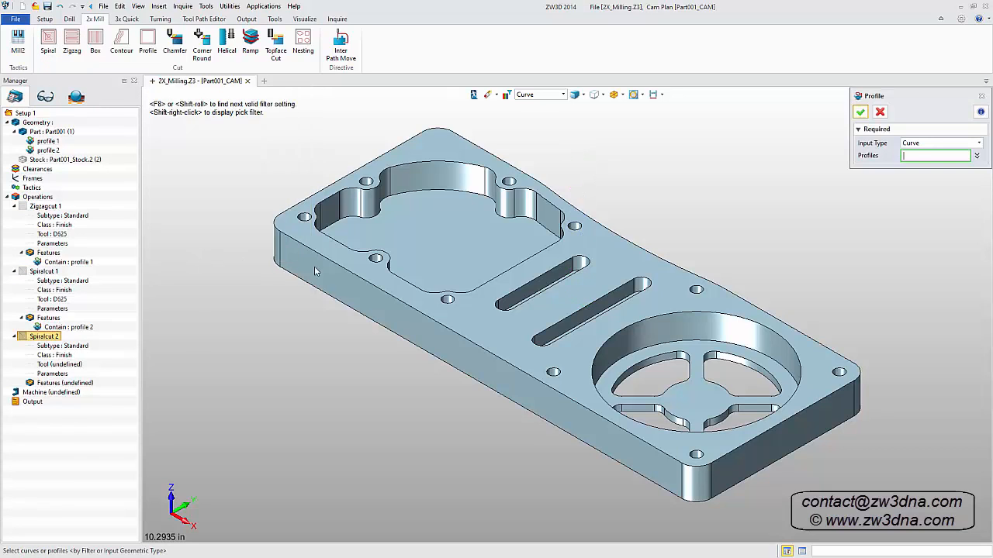
left_click(658, 377)
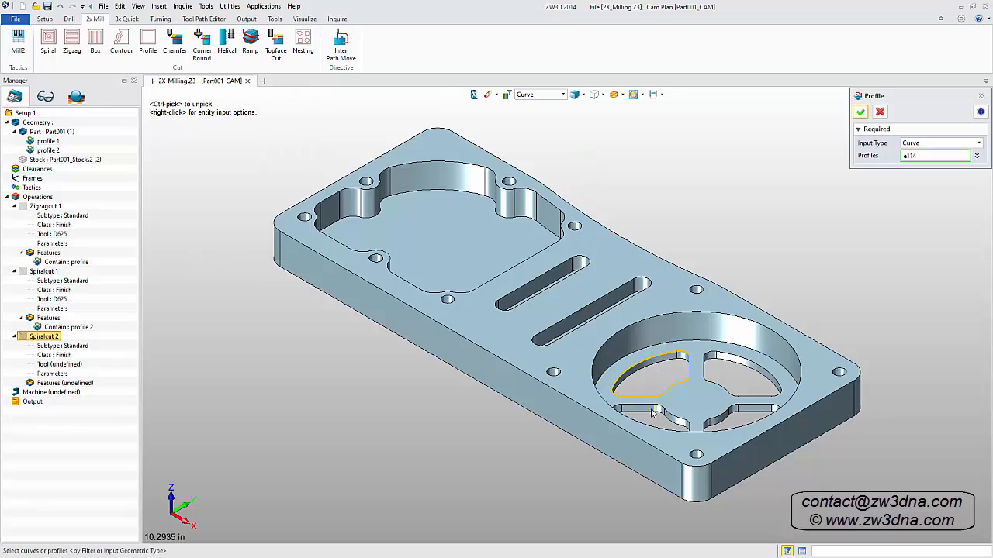
left_click(651, 407)
left_click(743, 359)
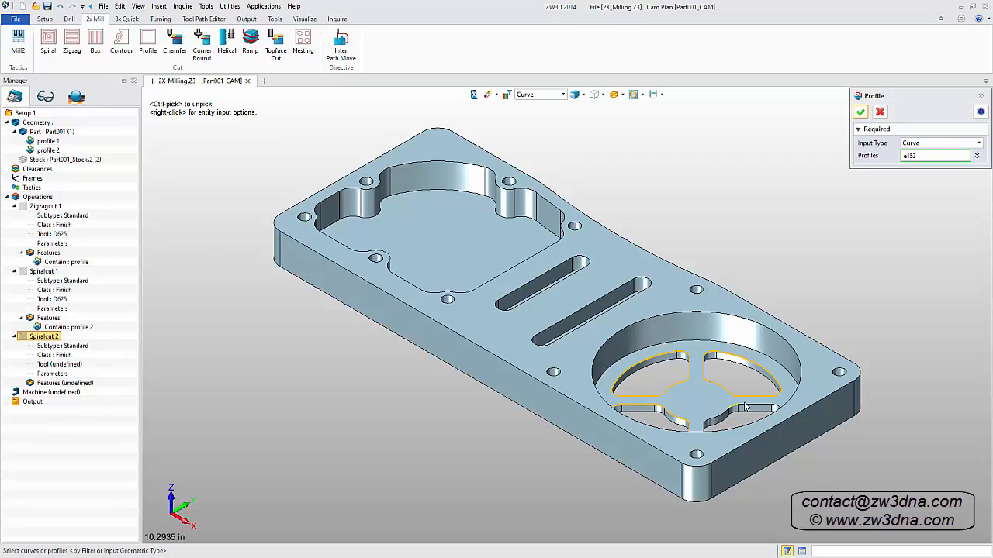
left_click(745, 408)
left_click(860, 111)
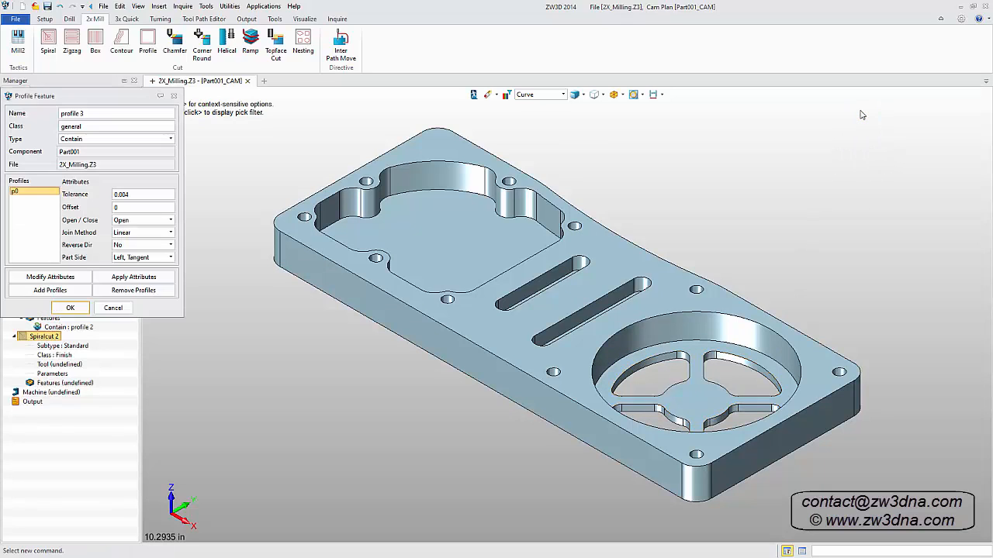
left_click(70, 308)
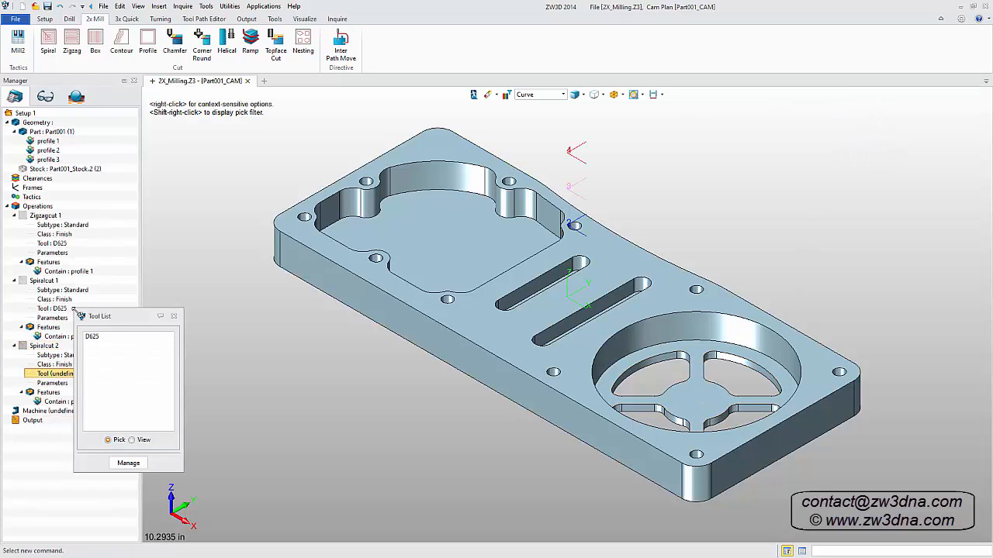
Define a new end mill D375 with its own radius and cutter diameter for the second spiral cut, and skip calculating.
left_click(129, 464)
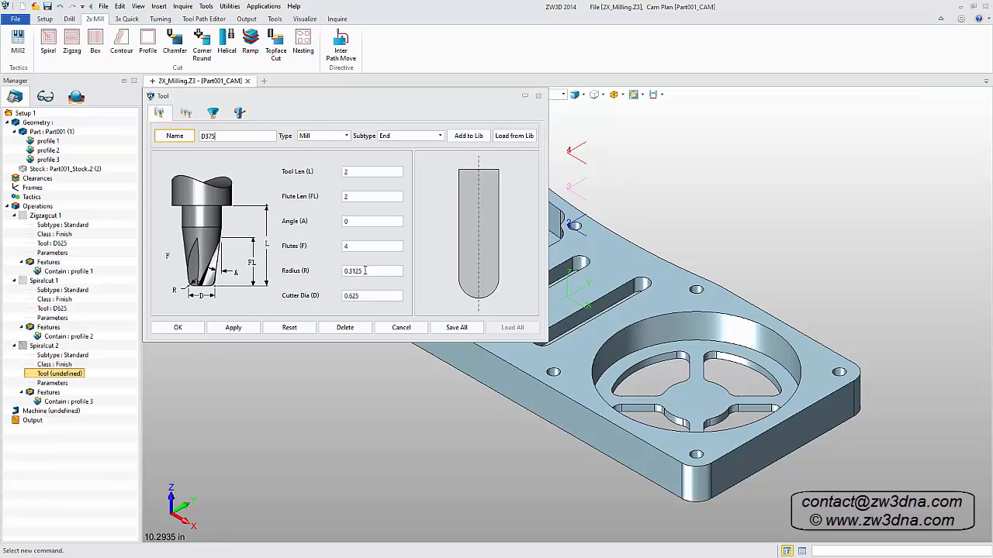
left_click_drag(365, 271, 328, 301)
left_click(177, 327)
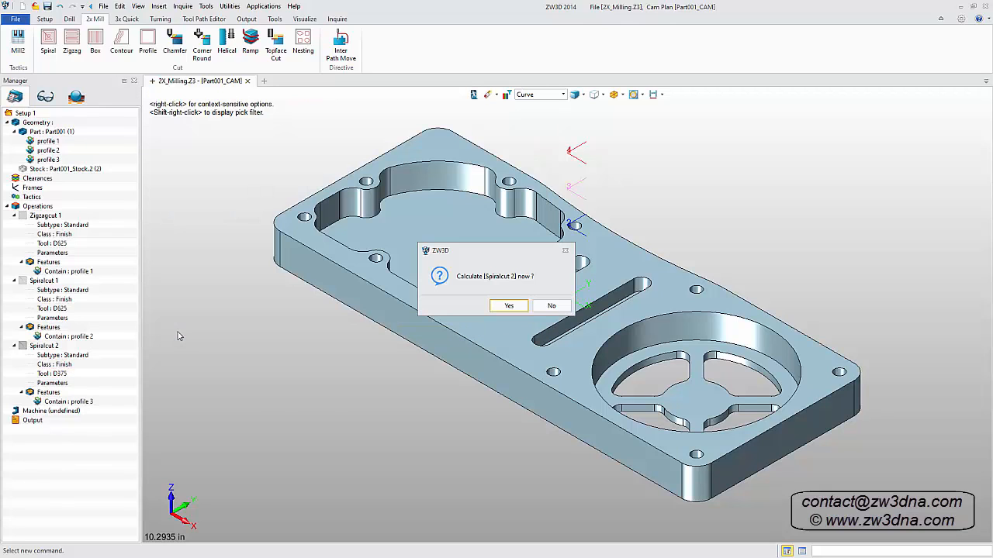
left_click(549, 306)
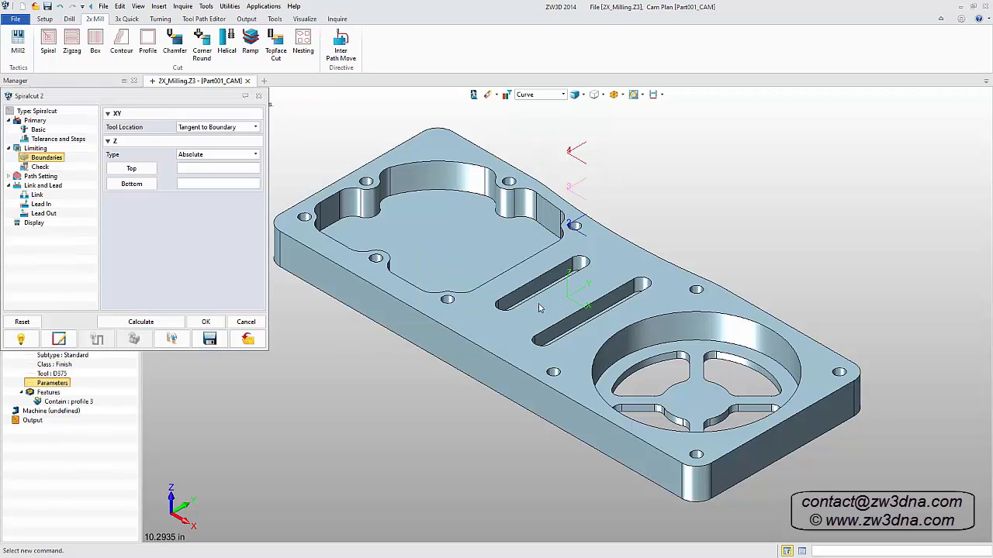
Set the second spiral cut's Z limits from the circular pocket's floor down to the plate's underside.
left_click(134, 169)
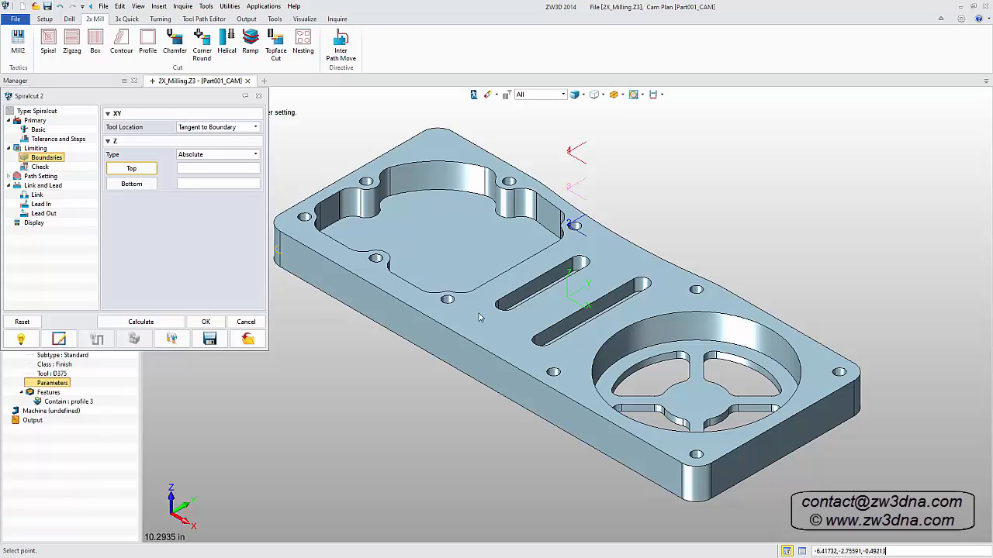
left_click(704, 388)
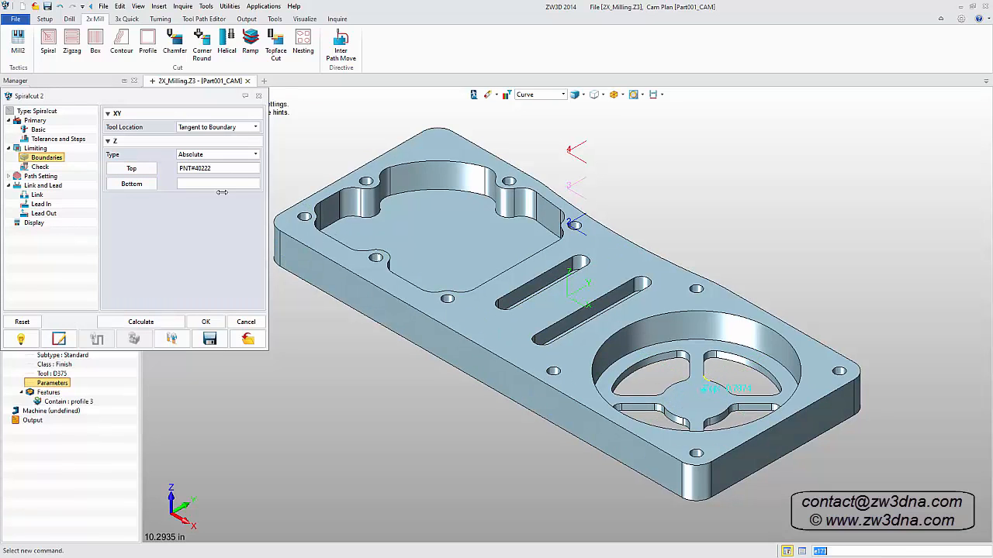
left_click(147, 186)
right_click_drag(319, 273, 329, 133)
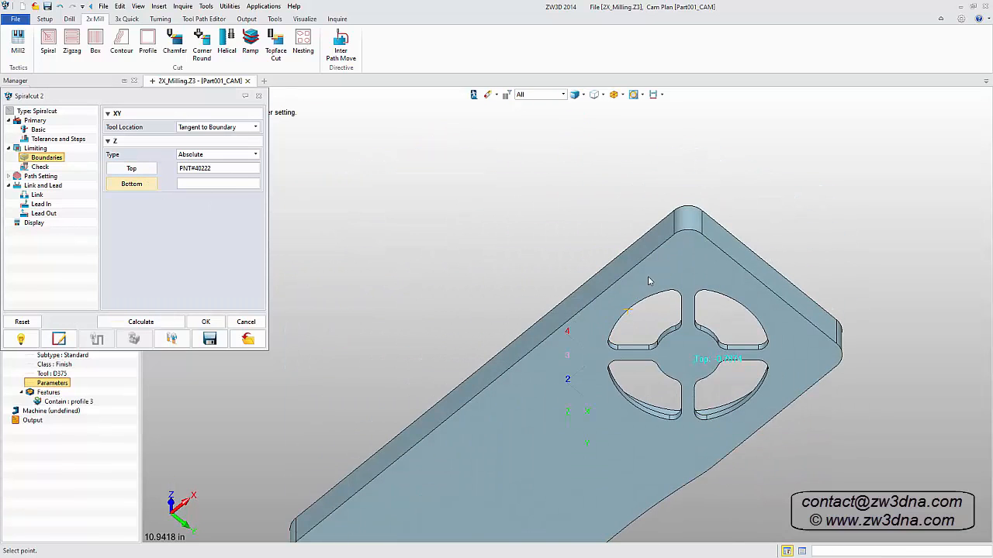
left_click(649, 279)
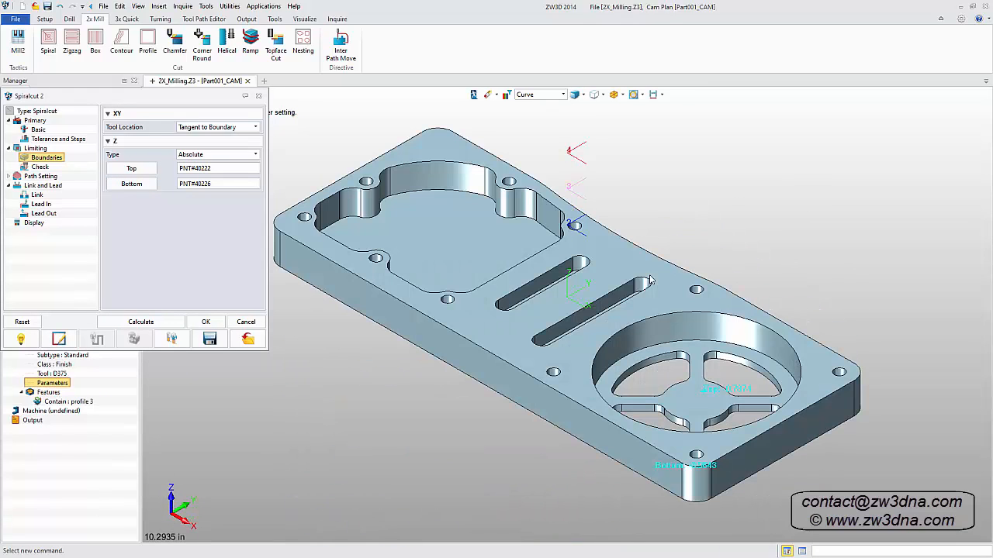
Calculate the second spiral cut, accept its parameters and hide its toolpath.
left_click(141, 322)
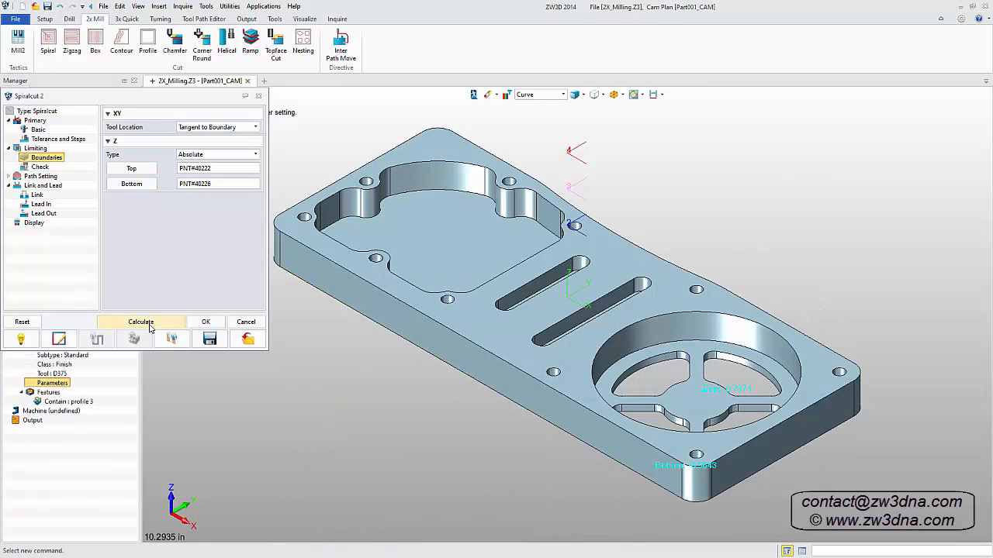
left_click(205, 322)
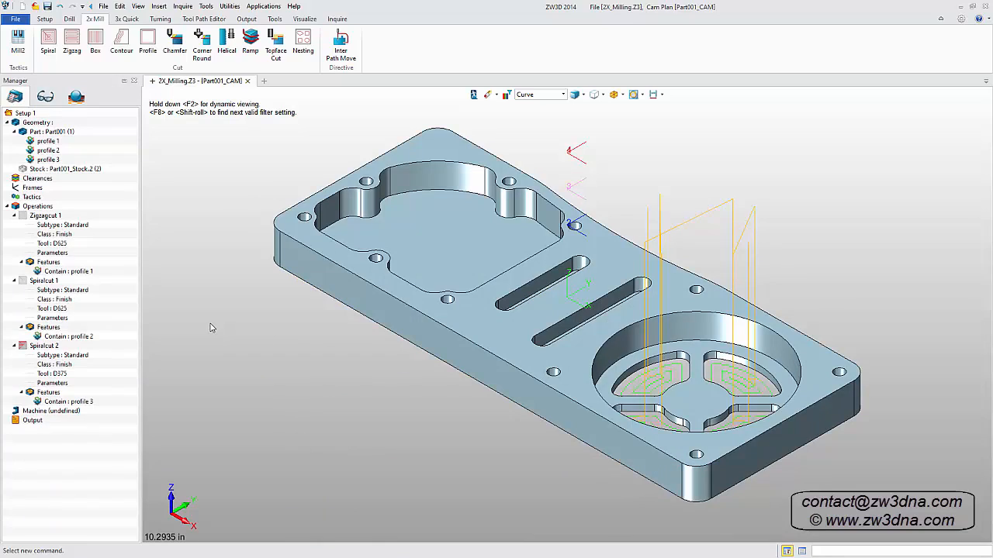
left_click(23, 349)
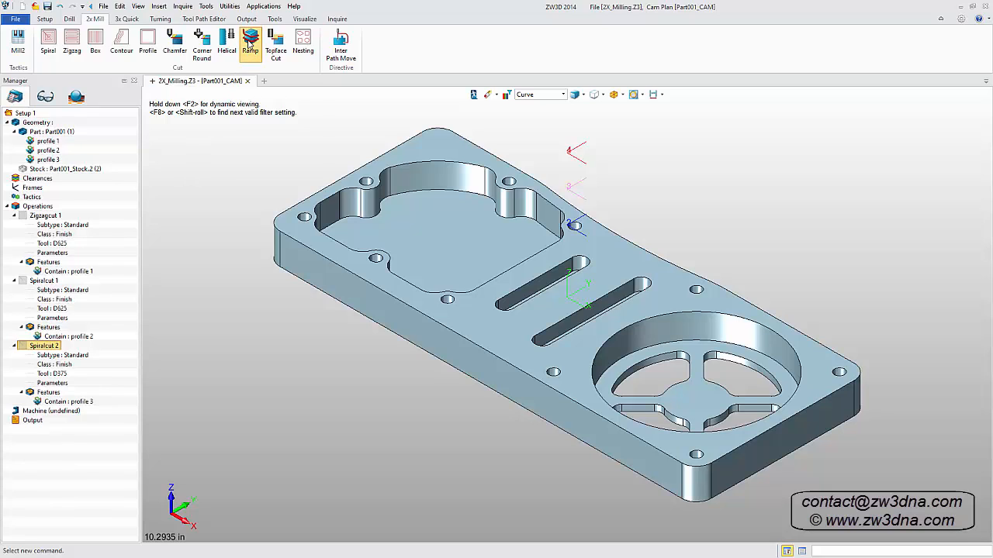
Create a 2x Ramp operation with a new profile feature from the top edges of the two straight slots.
left_click(248, 46)
left_click(198, 234)
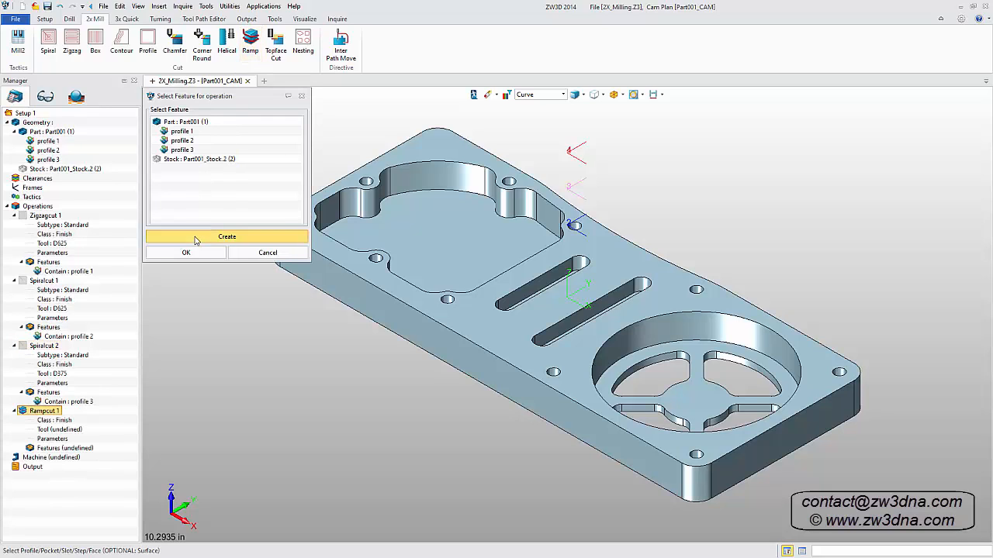
left_click(172, 140)
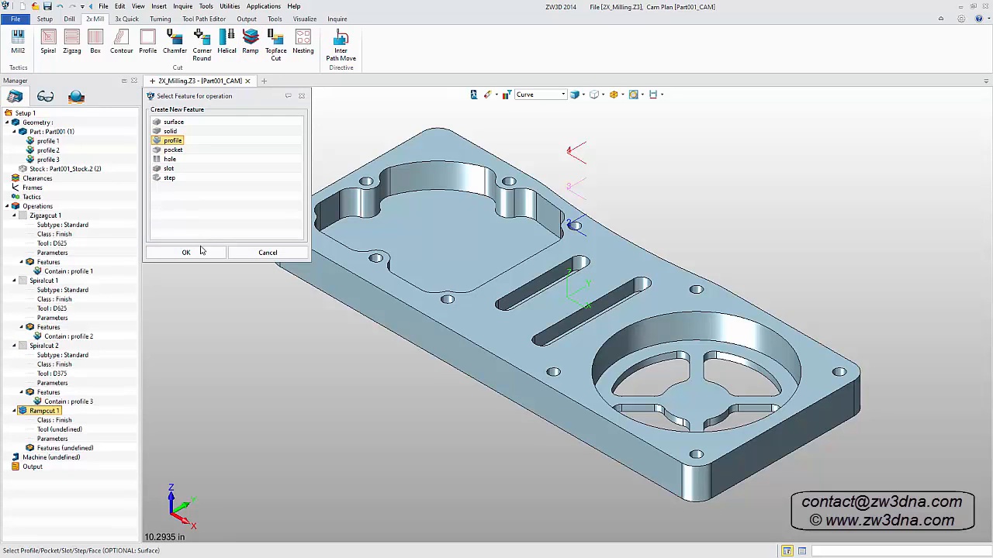
left_click(186, 252)
left_click(537, 284)
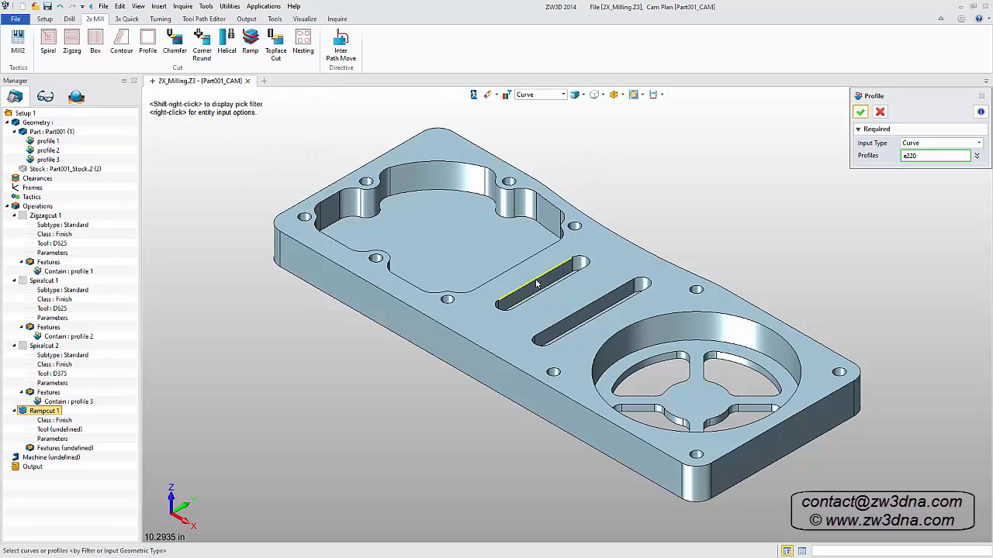
left_click(592, 306)
left_click(861, 111)
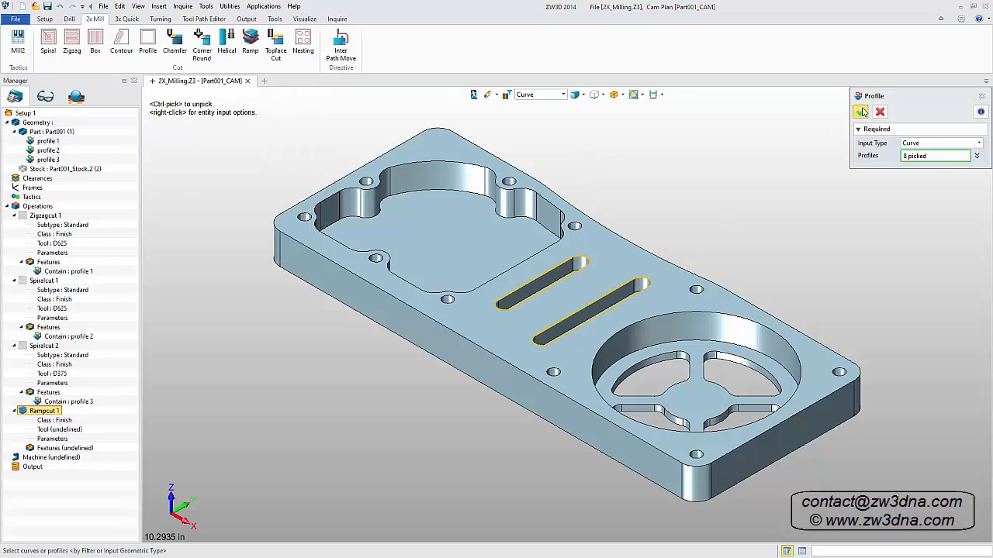
left_click(69, 311)
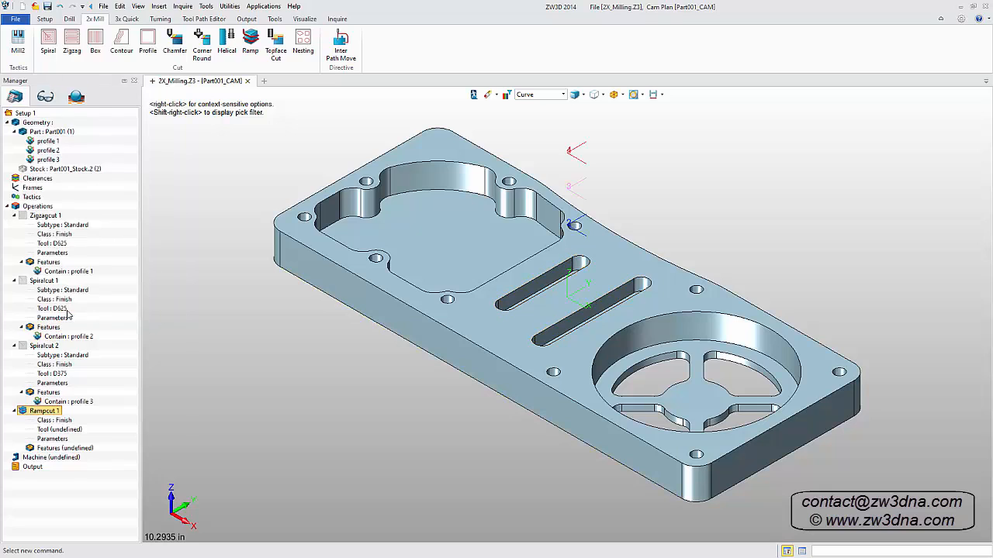
Assign tool D375 to the ramp cut and skip calculating it.
left_click(107, 339)
left_click(112, 382)
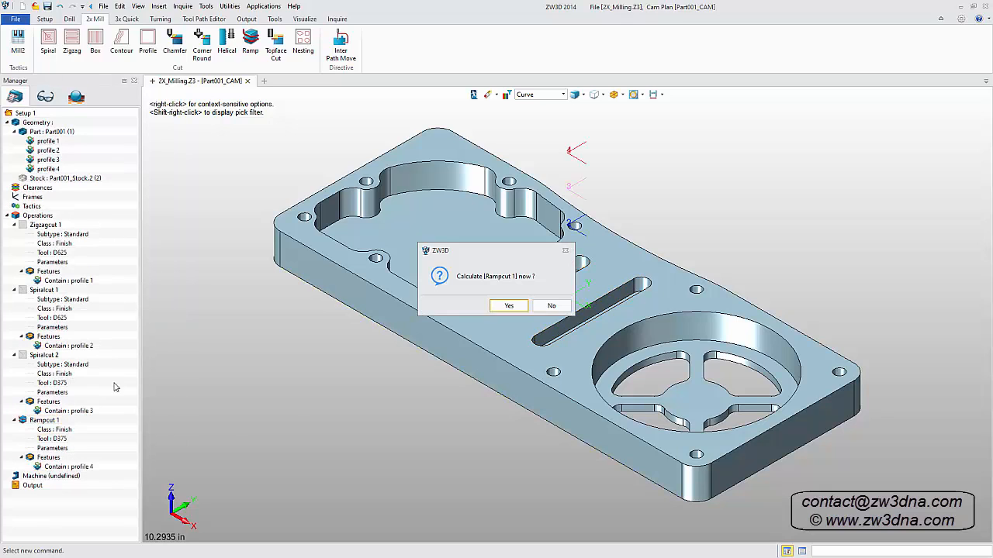
left_click(562, 306)
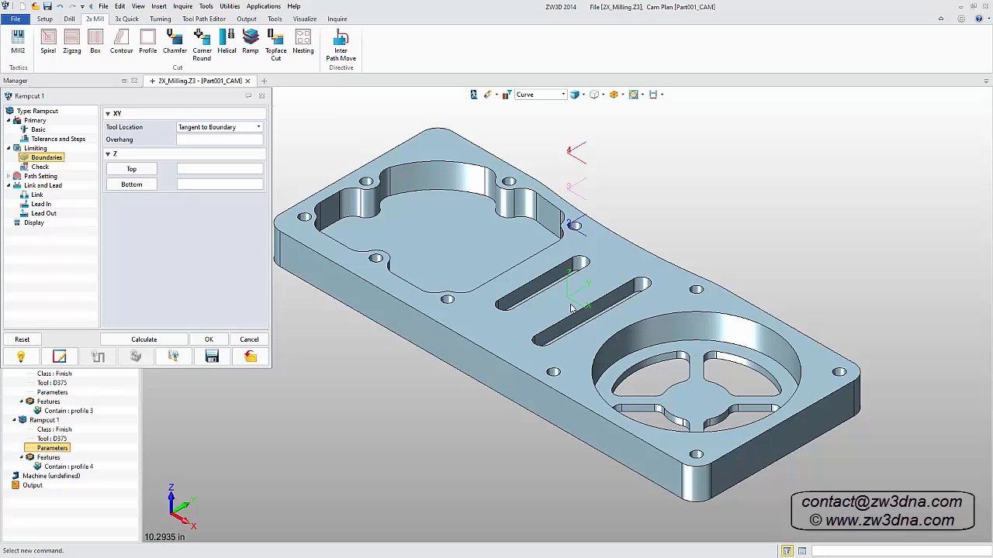
Set the ramp cut's Z limits from the plate's top face down to the bottom of the slots.
scroll(711, 215, "up", 2)
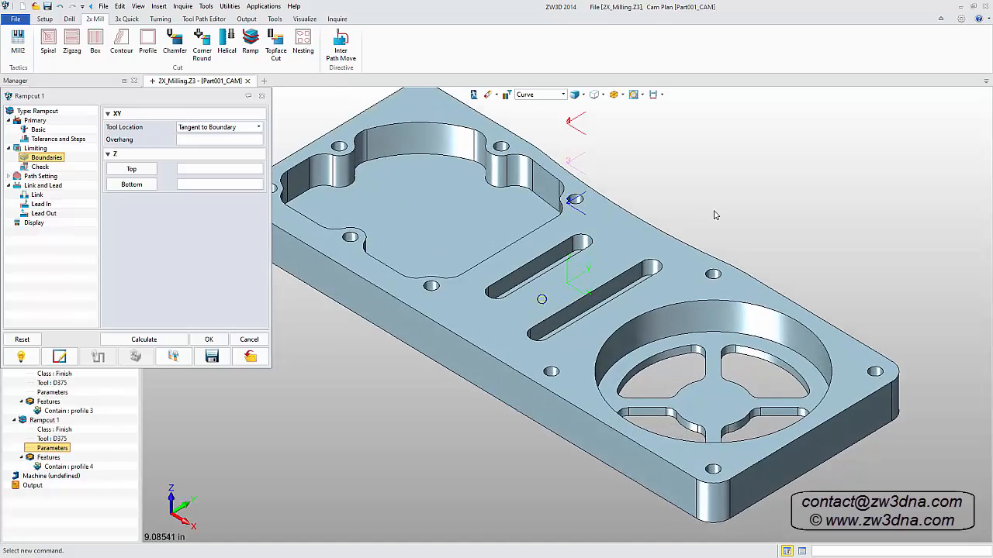
scroll(715, 214, "up", 5)
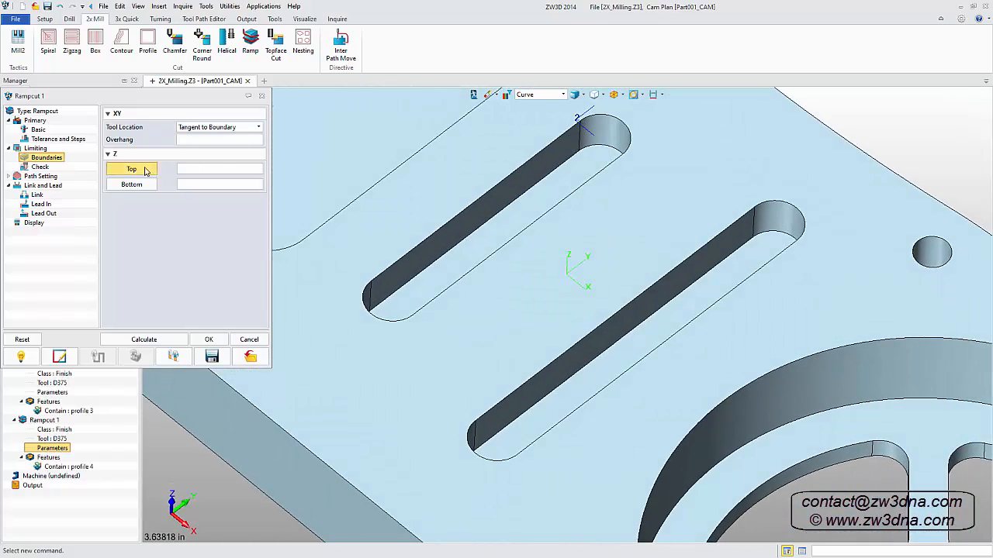
left_click(145, 171)
left_click(663, 142)
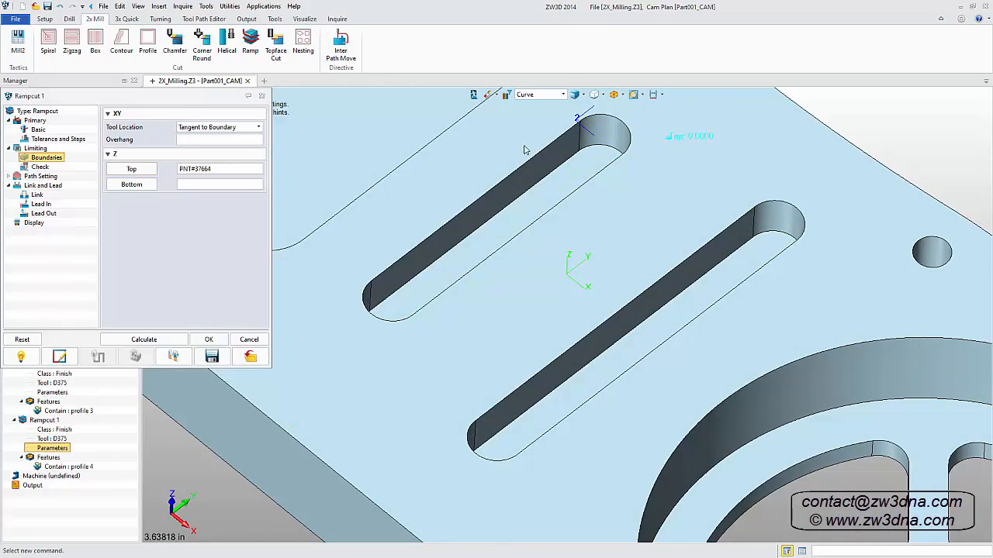
left_click(133, 184)
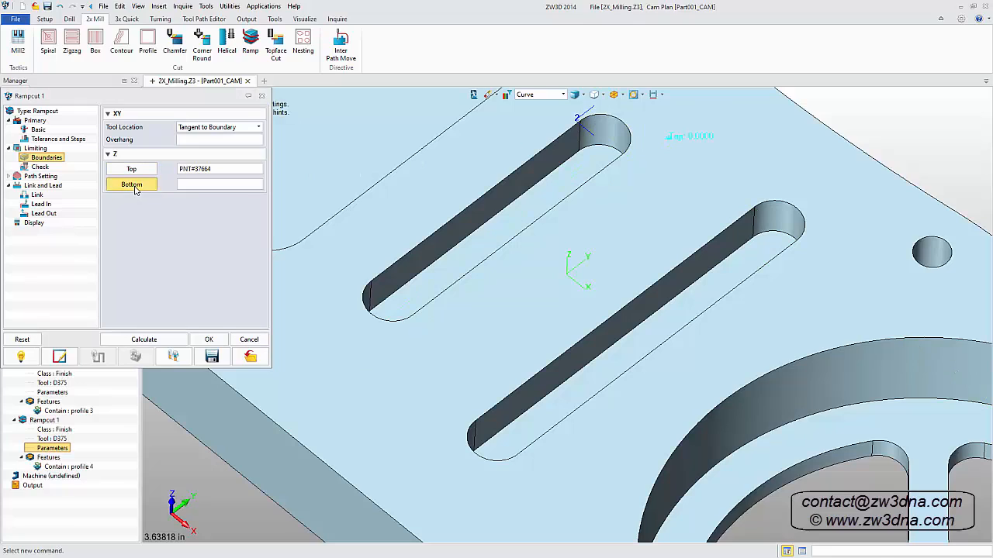
left_click(531, 215)
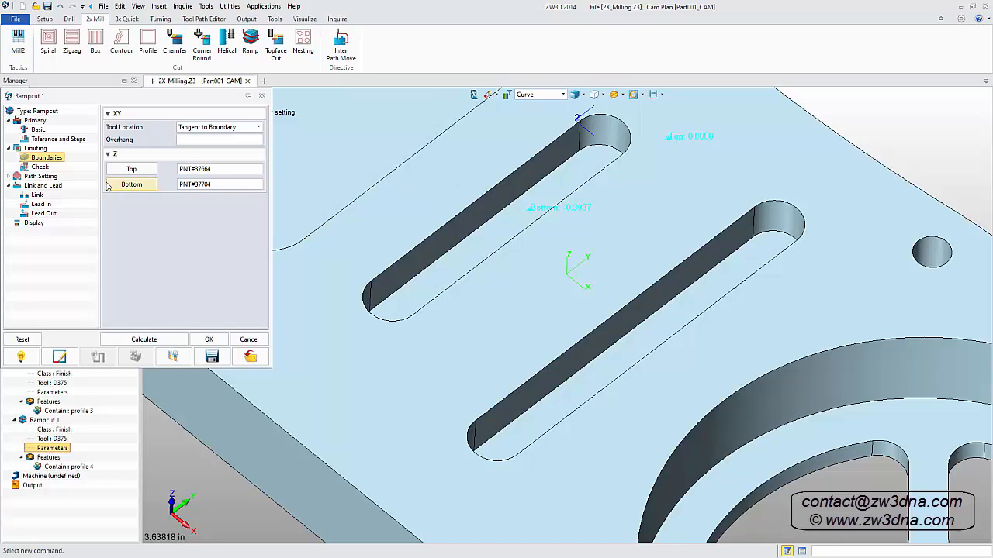
Set the slot ramp cut's profile side to Left and calculate its toolpath.
left_click(40, 176)
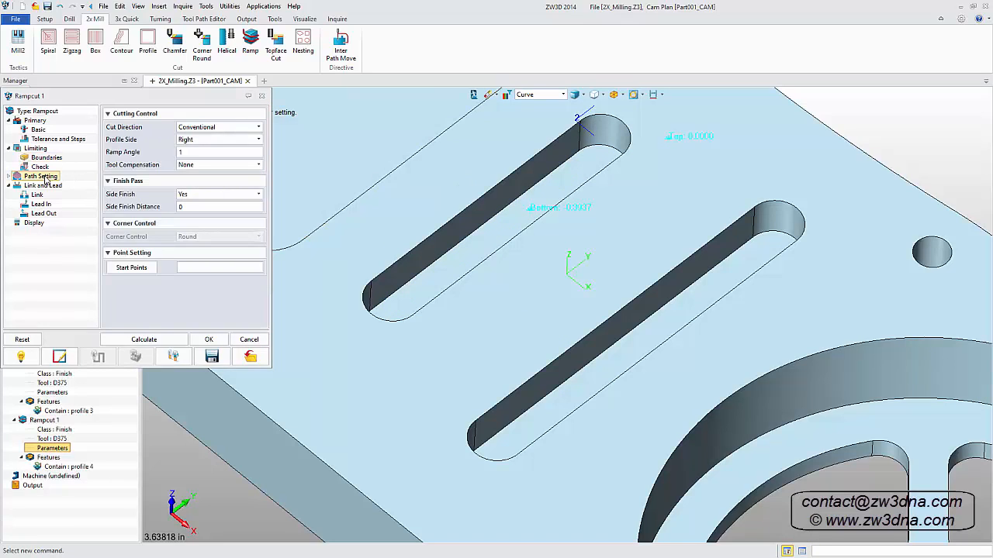
left_click(259, 140)
left_click(225, 151)
left_click(163, 340)
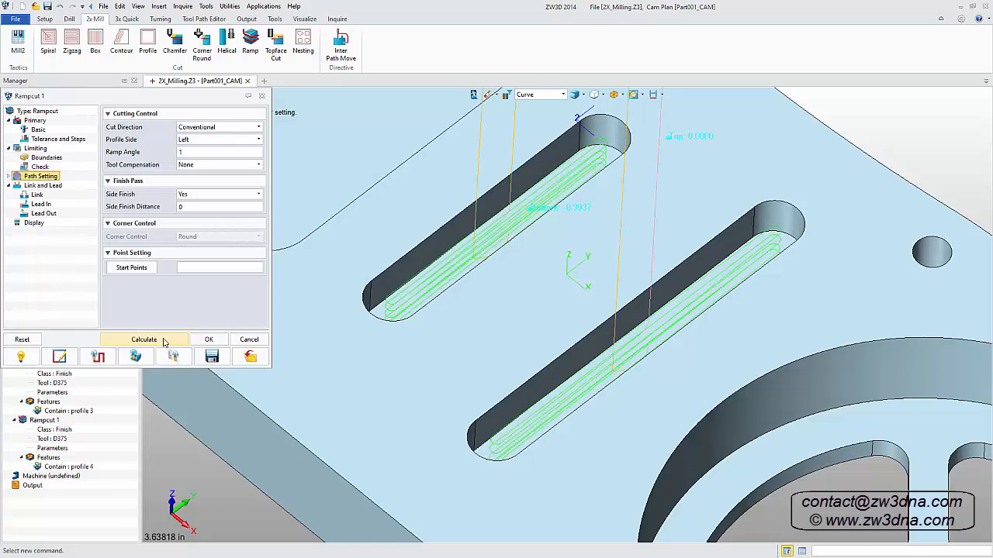
Accept the slot ramp cut's parameters and hide its toolpath.
left_click(204, 342)
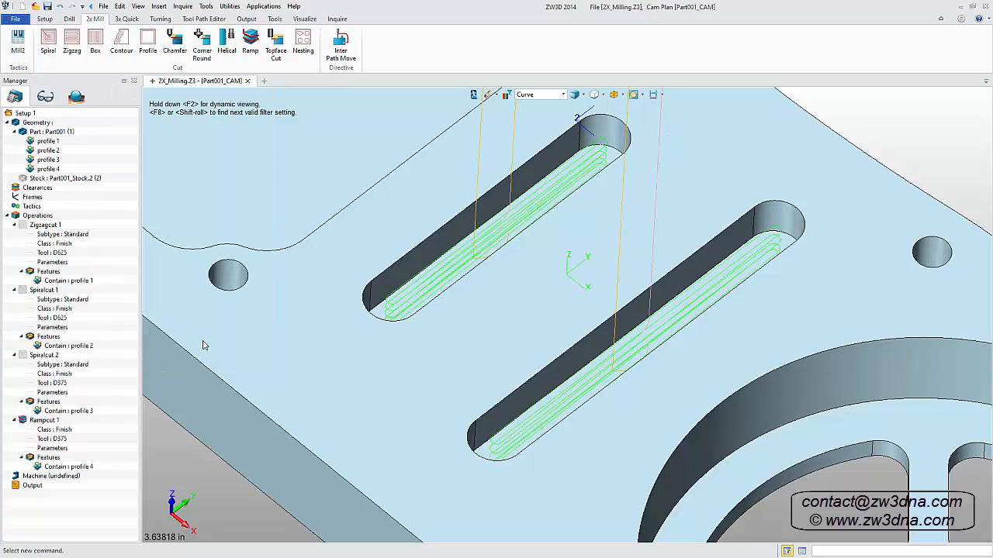
key("ctrl+a")
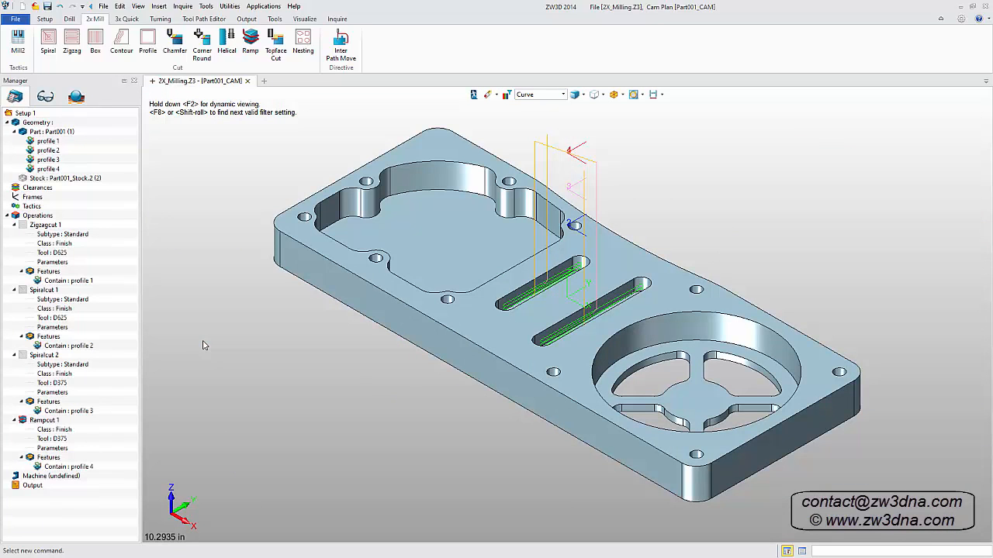
left_click(23, 420)
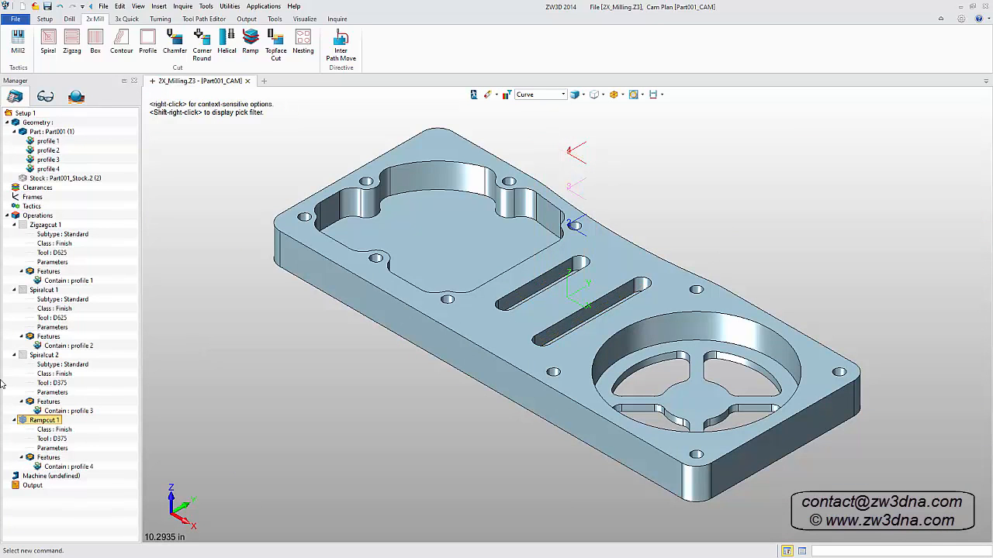
Insert a hole tactic and assign the part Part001 and the stock Part001_Stock.2 as its features.
right_click(31, 207)
left_click(56, 214)
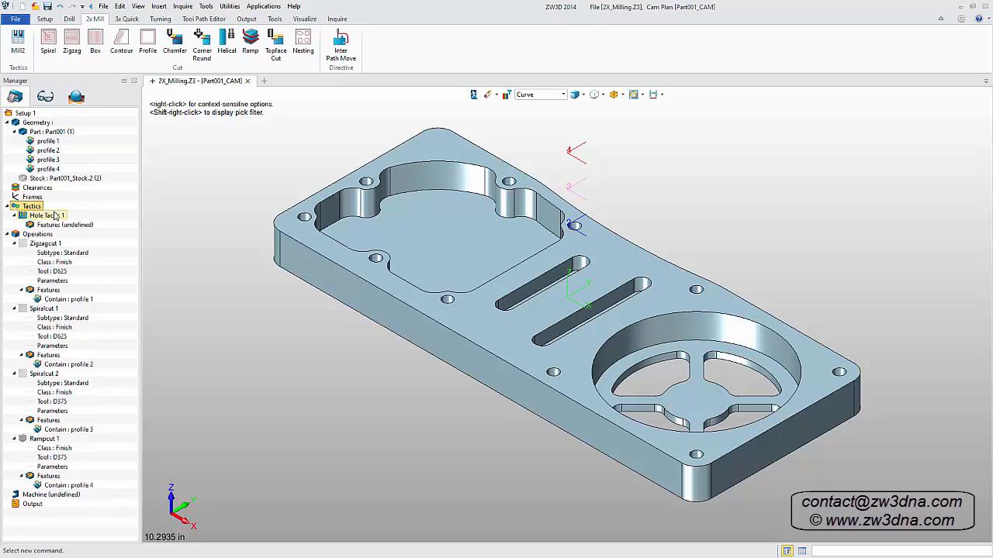
double_click(50, 226)
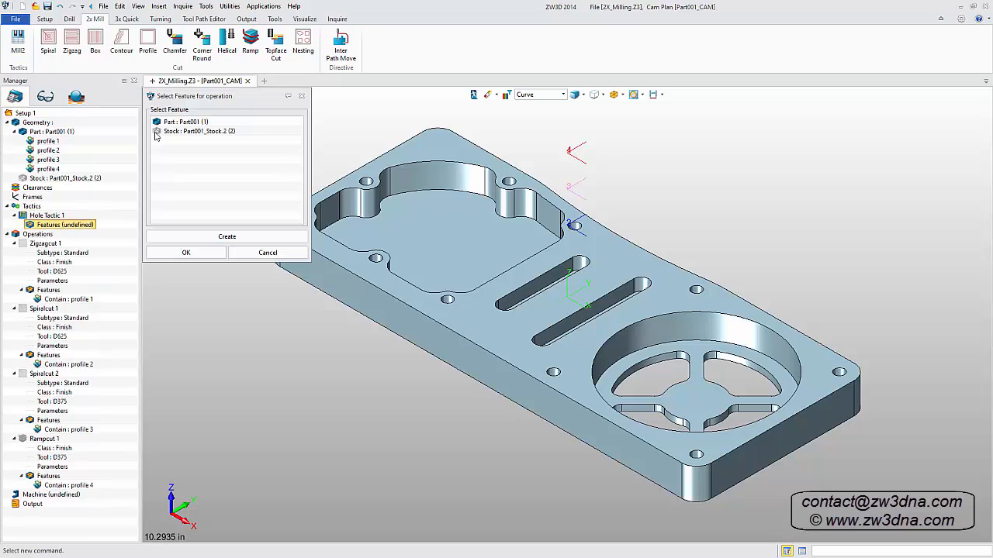
left_click(172, 122)
left_click(171, 132)
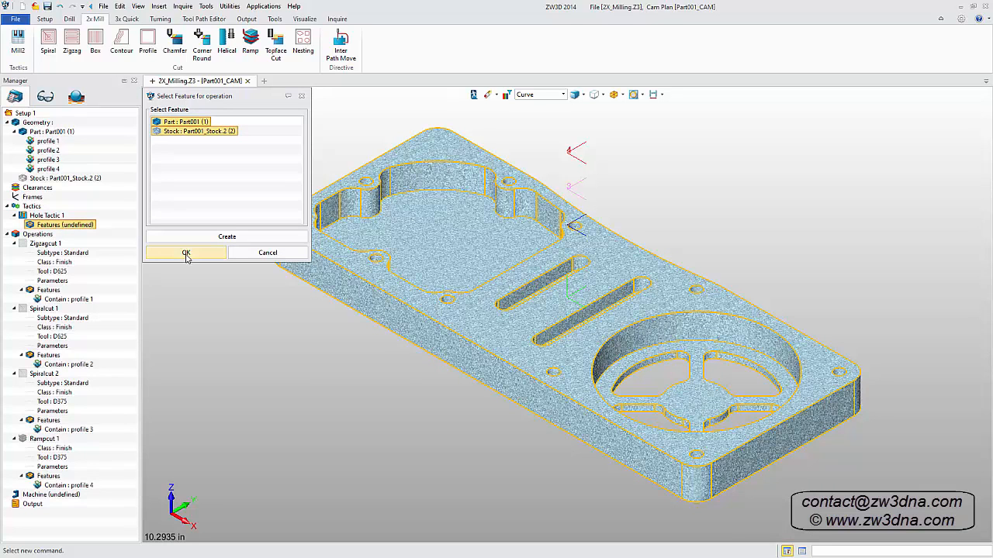
left_click(187, 252)
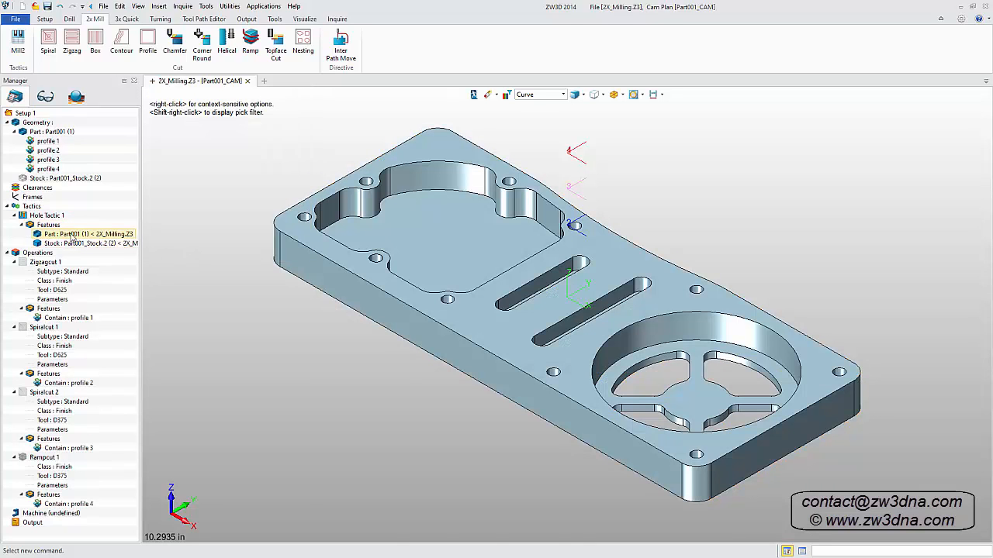
Create and calculate the drilling operations from the hole tactic and hide their toolpaths.
right_click(48, 216)
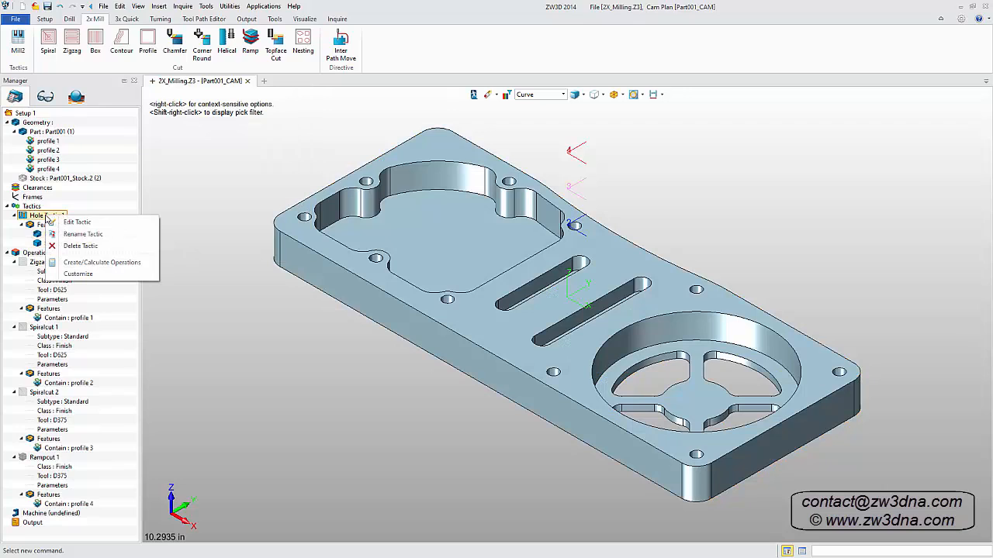
left_click(79, 264)
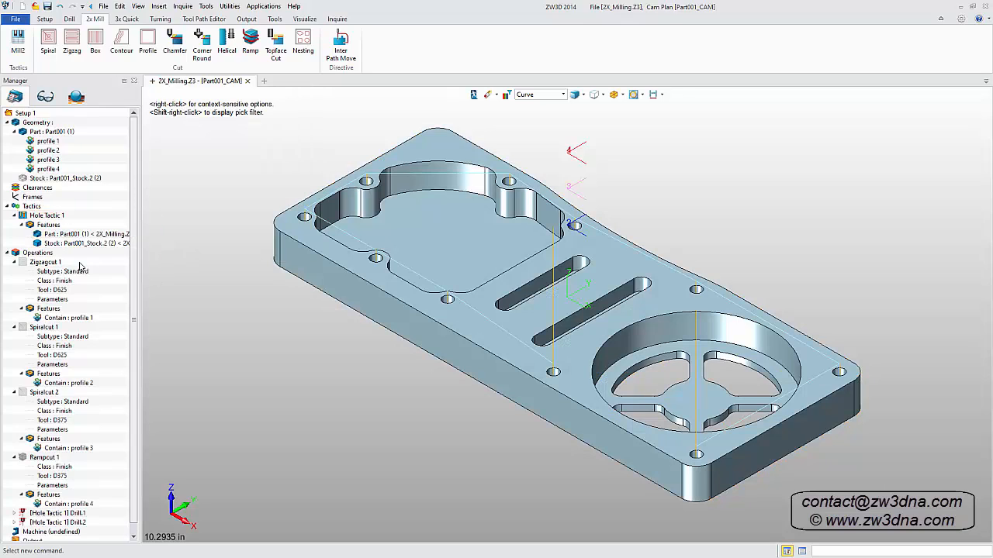
left_click(23, 523)
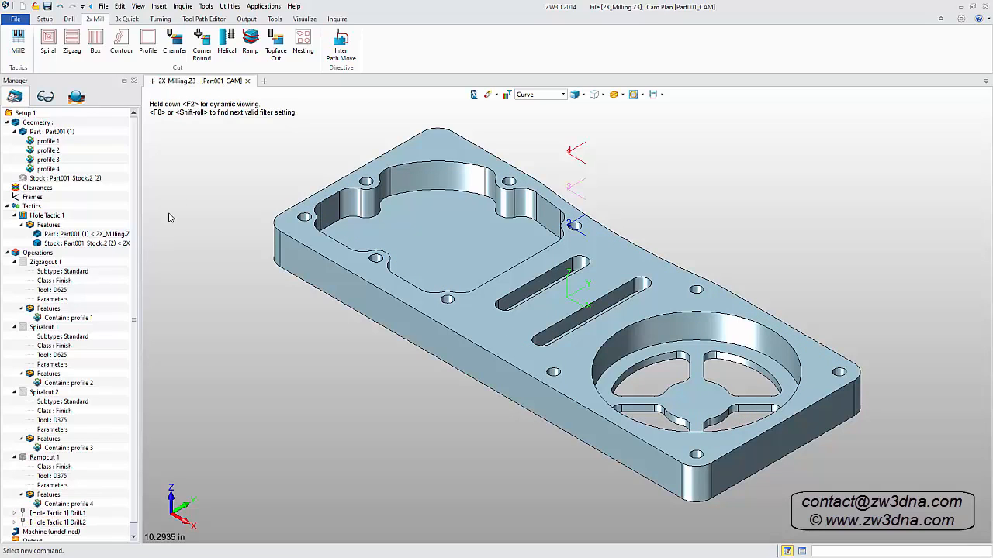
Create a second 2x Ramp operation on profile 1 with tool D375, without calculating it yet.
left_click(251, 45)
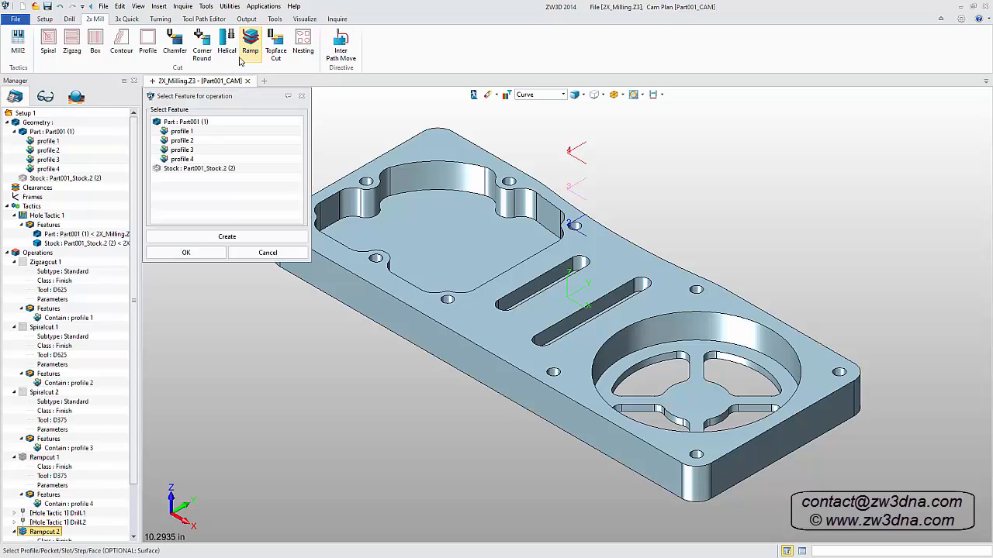
left_click(186, 132)
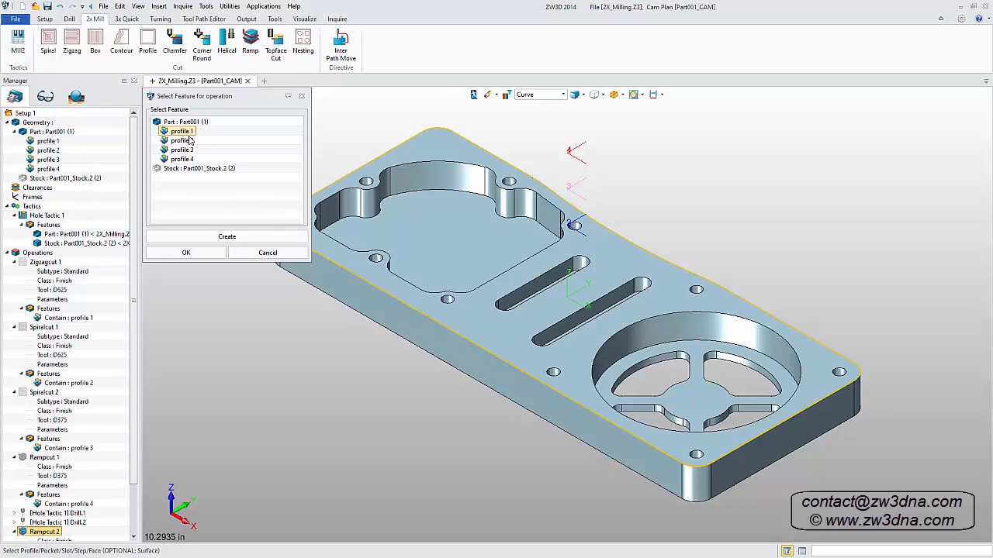
left_click(196, 252)
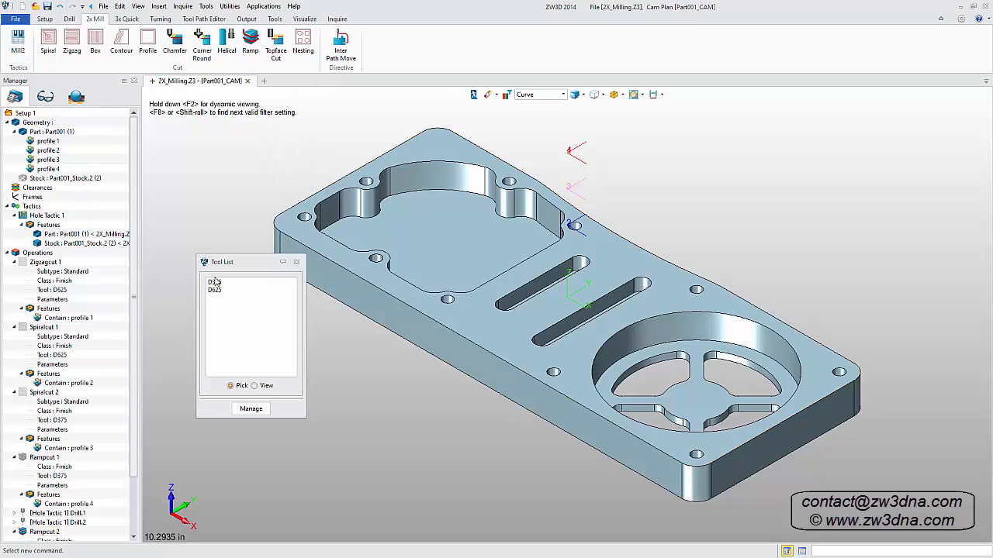
double_click(216, 282)
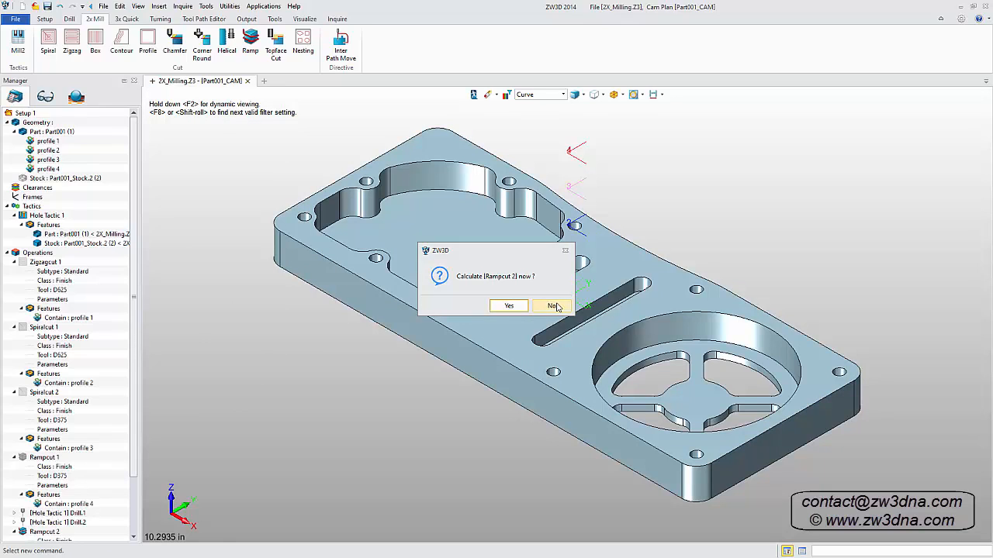
left_click(552, 305)
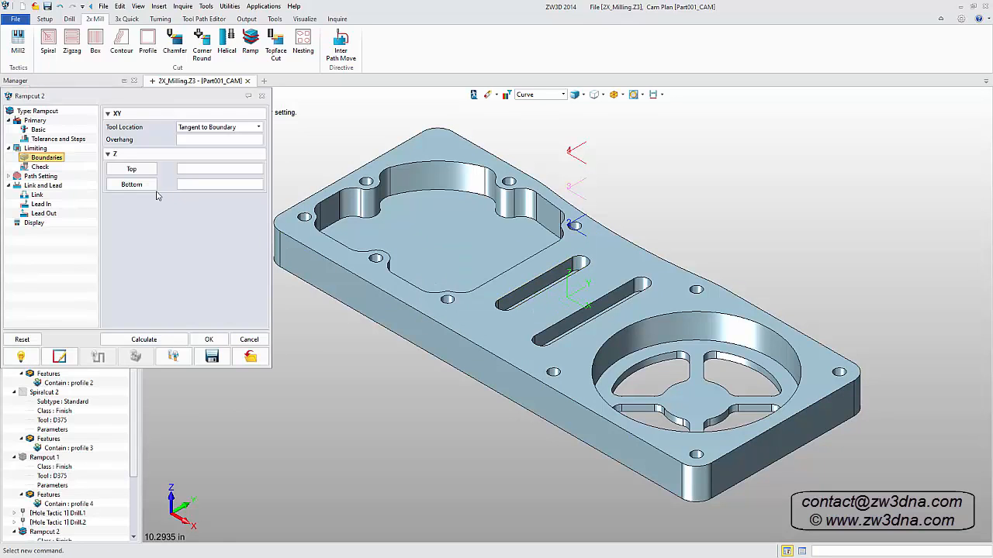
Set the second ramp cut's Z limits from the plate's top face down to its underside.
left_click(132, 169)
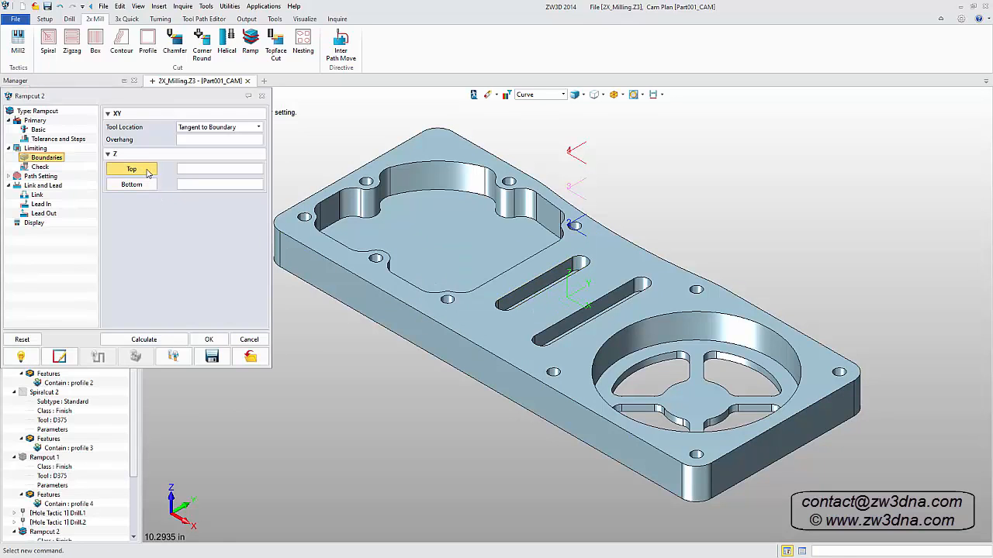
left_click(436, 150)
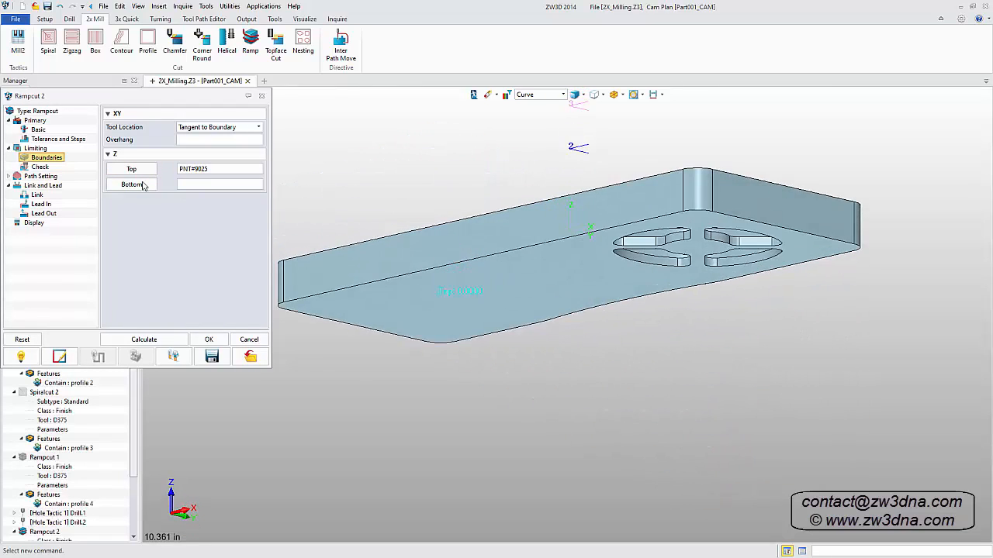
left_click(142, 185)
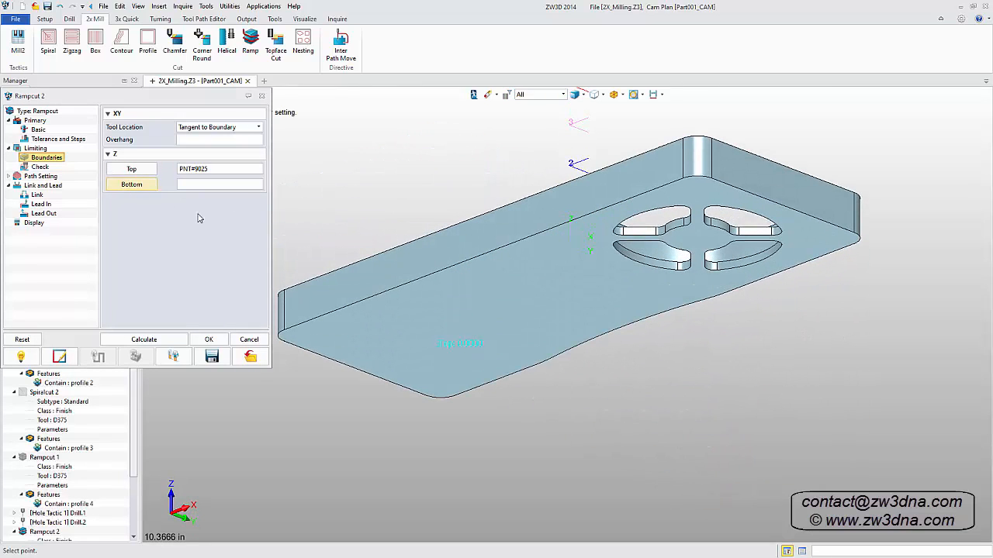
left_click(419, 303)
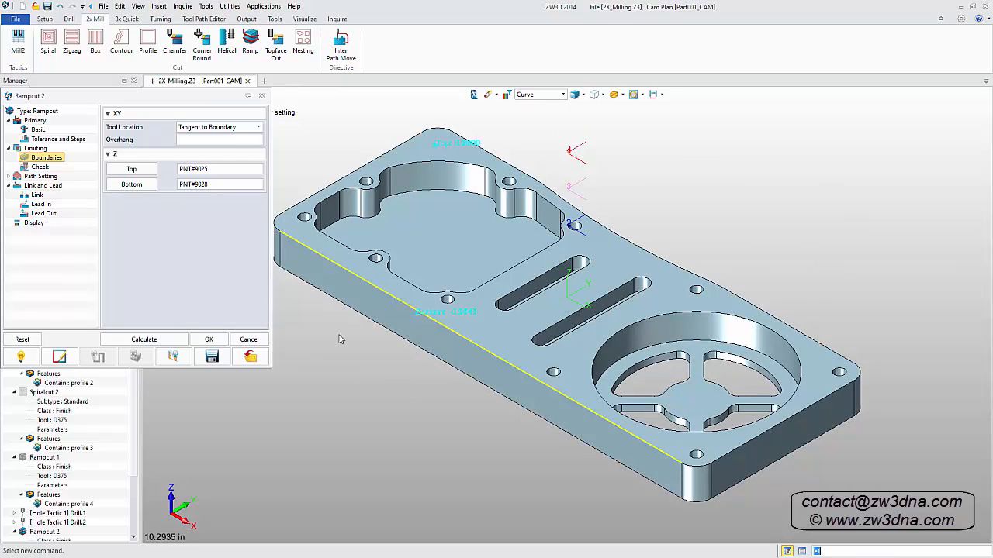
Calculate the second ramp cut, accept its parameters and hide its toolpath.
left_click(176, 345)
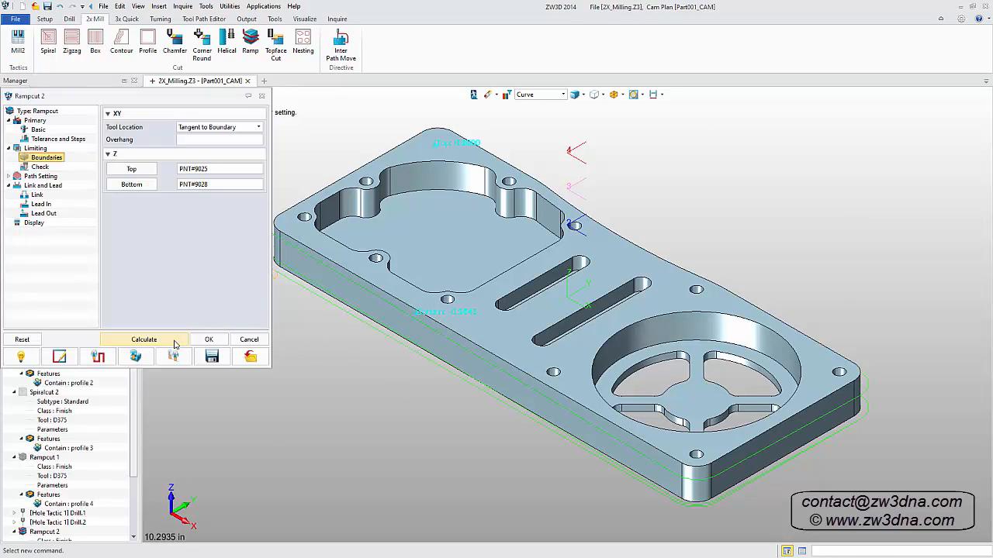
left_click(208, 340)
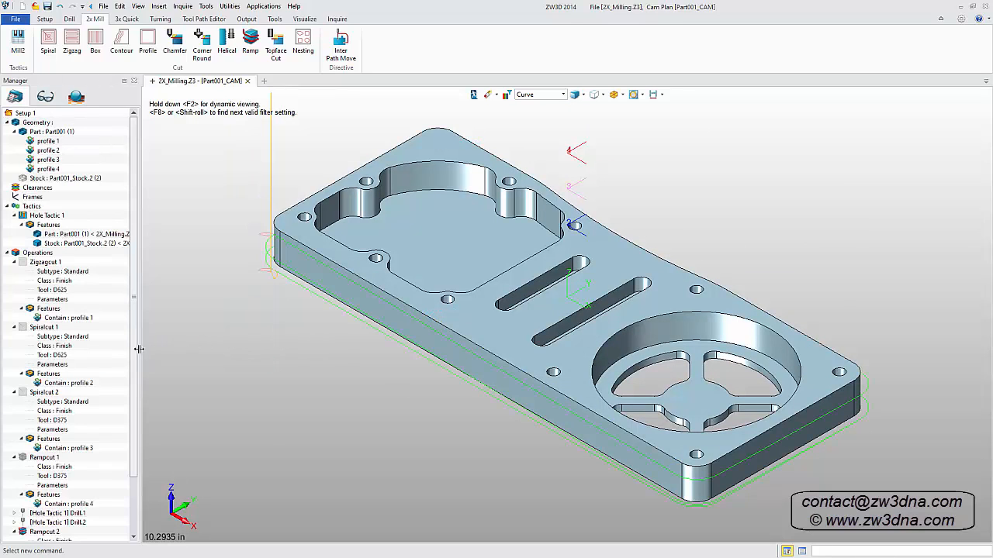
scroll(99, 462, "down", 3)
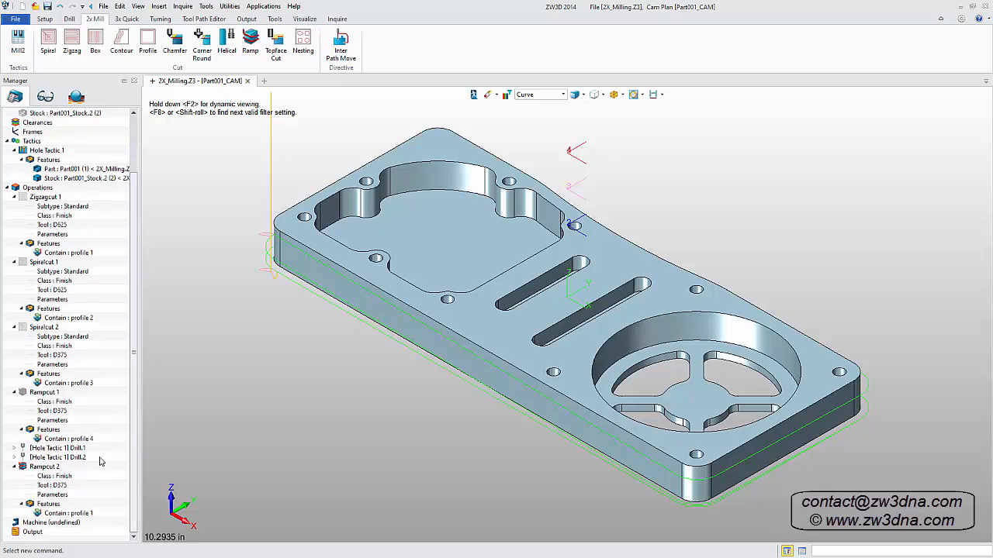
left_click(24, 468)
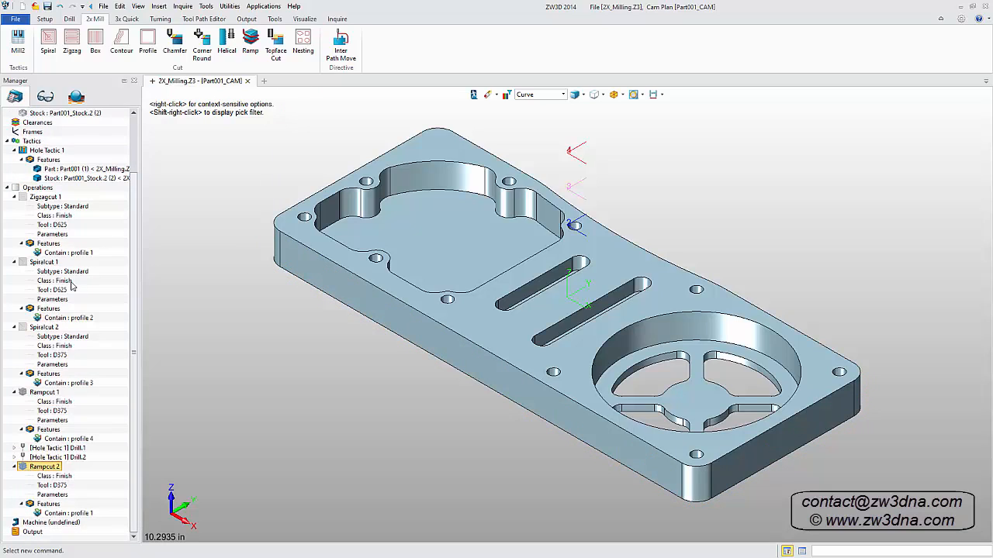
Run a Solid Verify simulation of all operations on the stock and close the session.
right_click(48, 193)
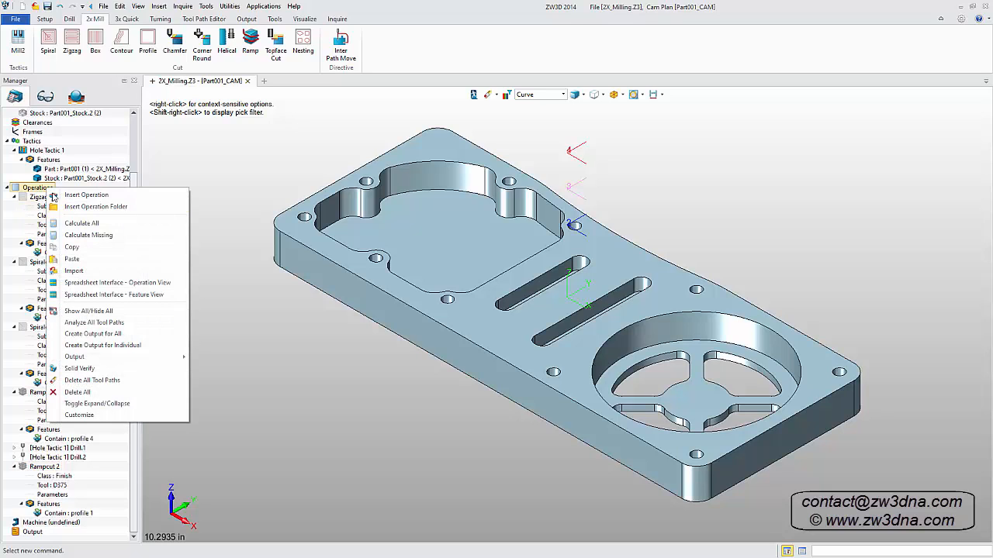
left_click(90, 370)
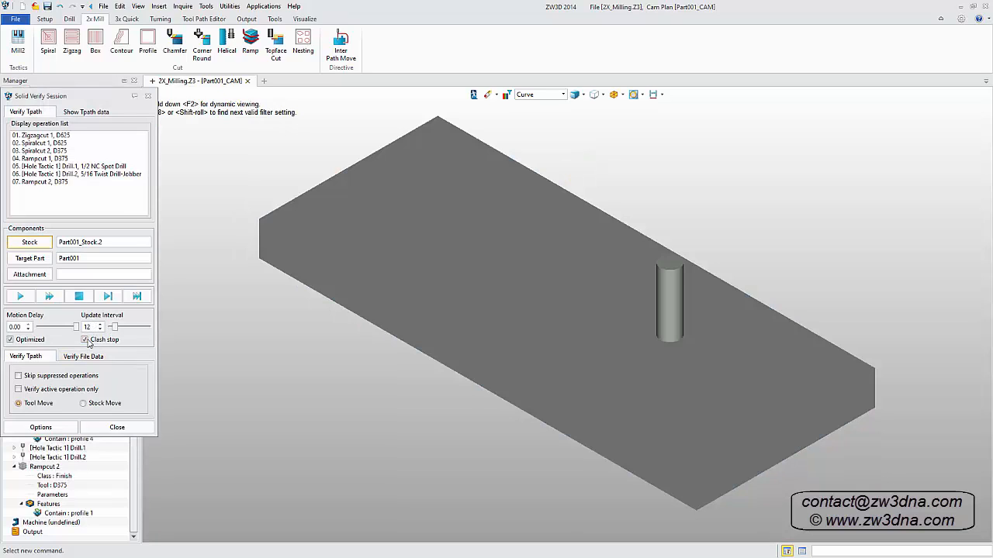
left_click(22, 297)
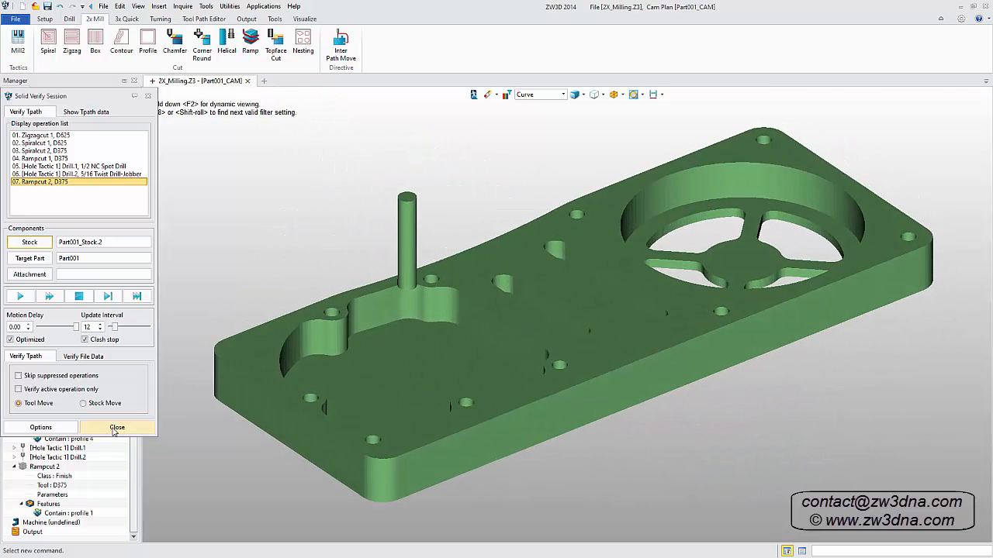
left_click(116, 427)
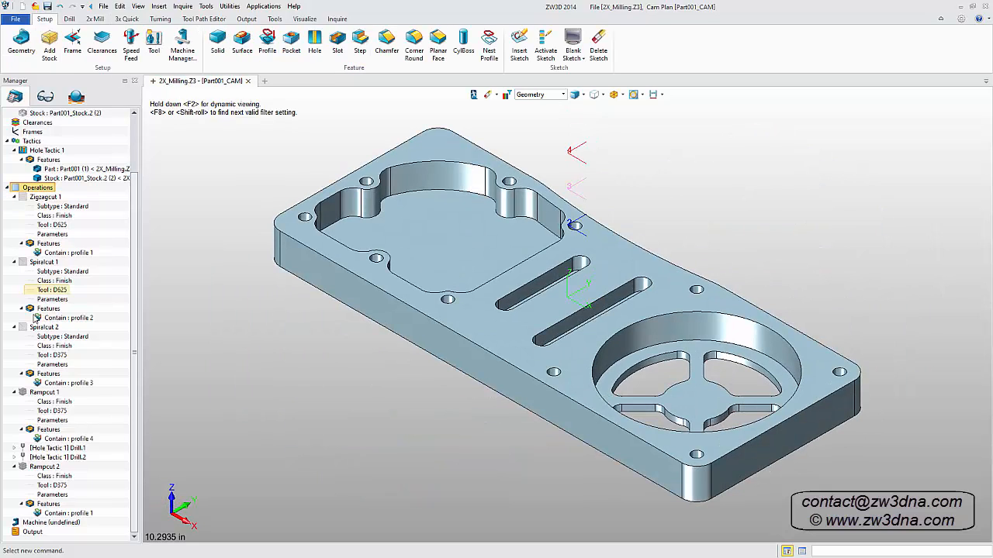
Define the machine with the ZW_Haas_3X post configuration.
double_click(44, 524)
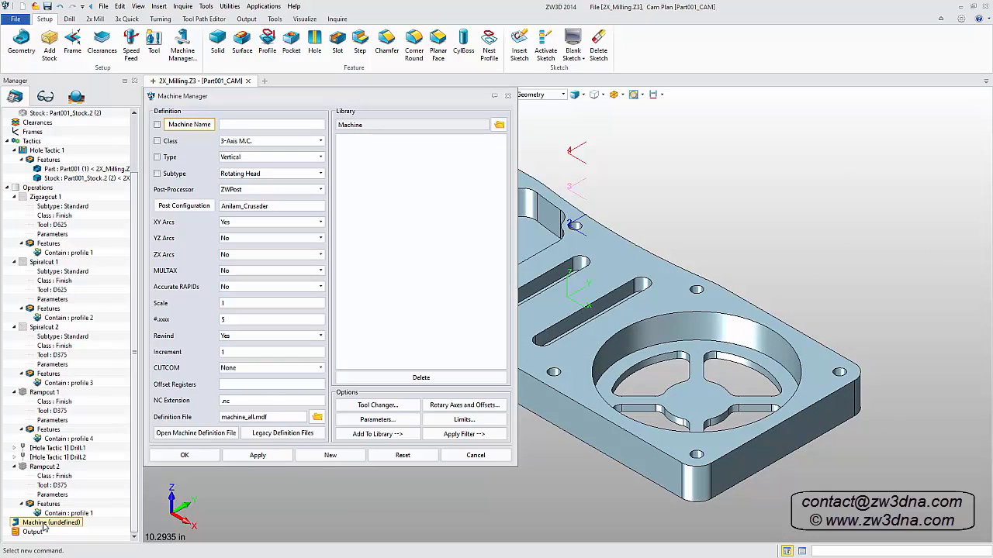
left_click(187, 205)
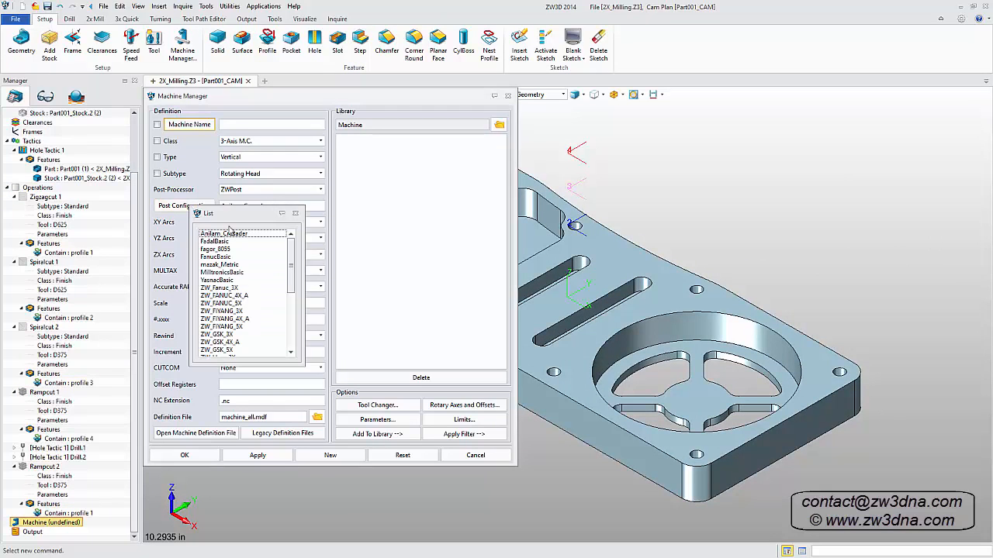
scroll(294, 251, "down", 2)
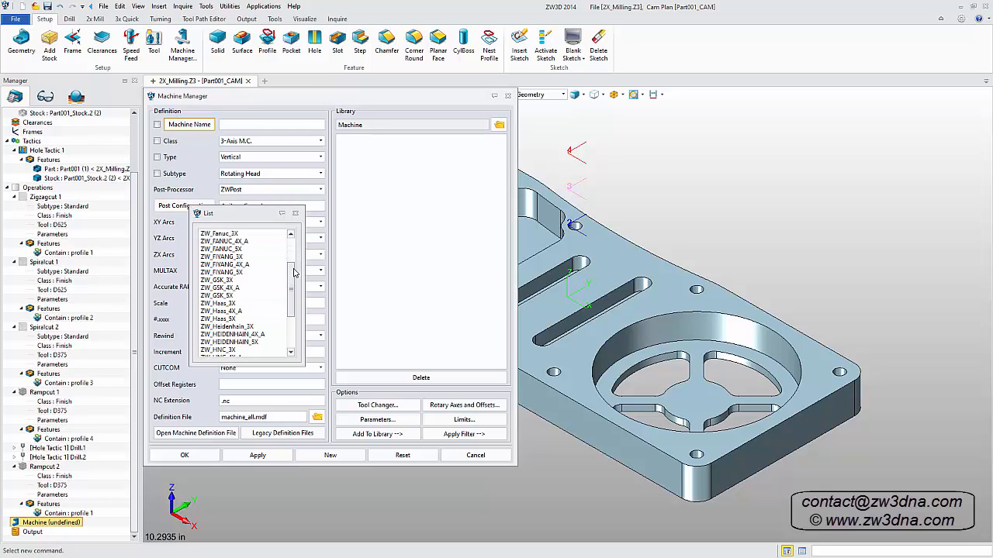
double_click(221, 303)
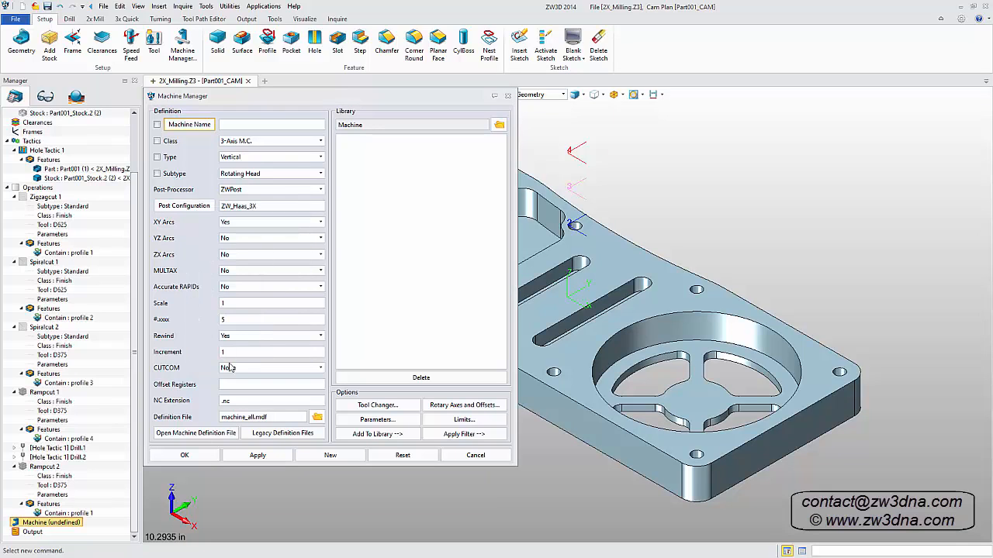
left_click(200, 462)
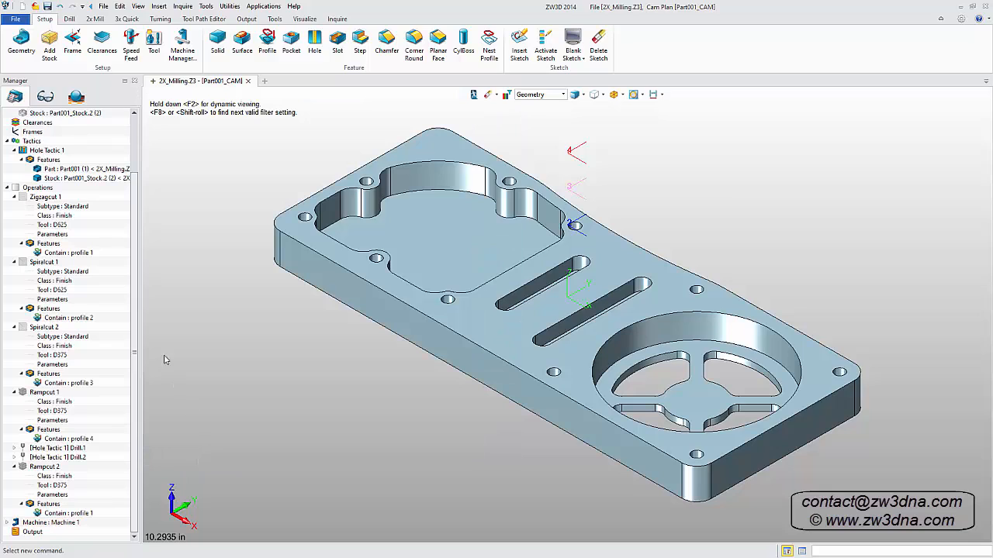
Output one NC program for all operations and review its code through to the end.
right_click(47, 191)
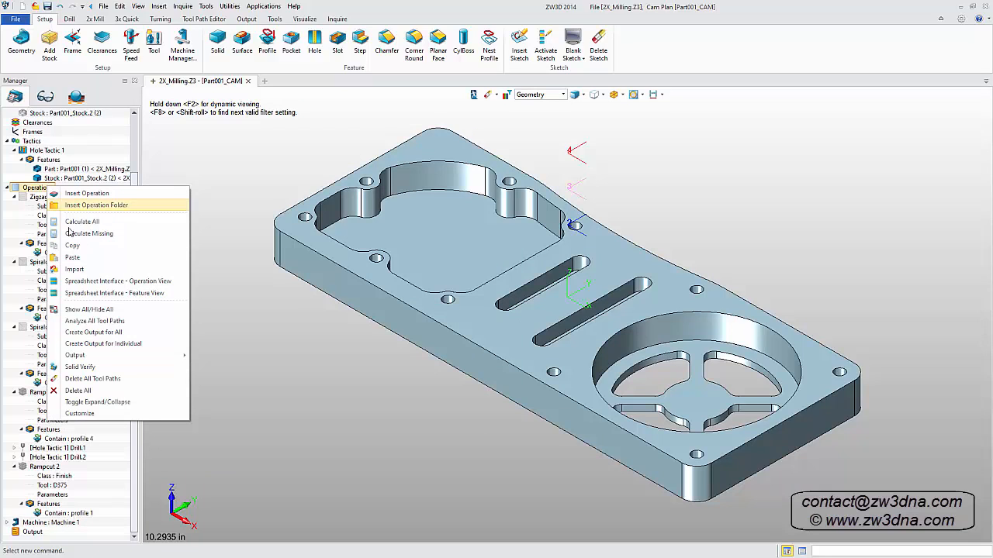
mouse_move(184, 359)
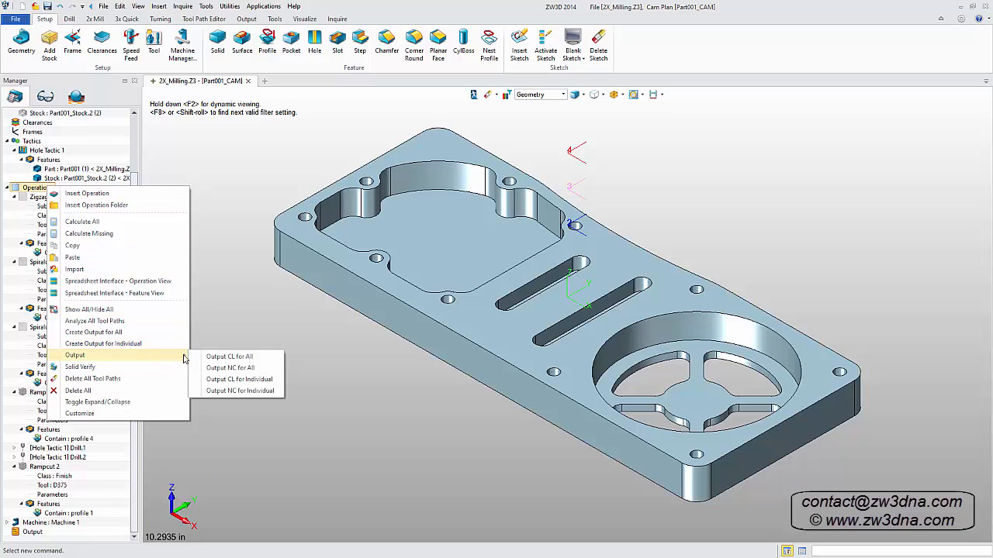
left_click(221, 367)
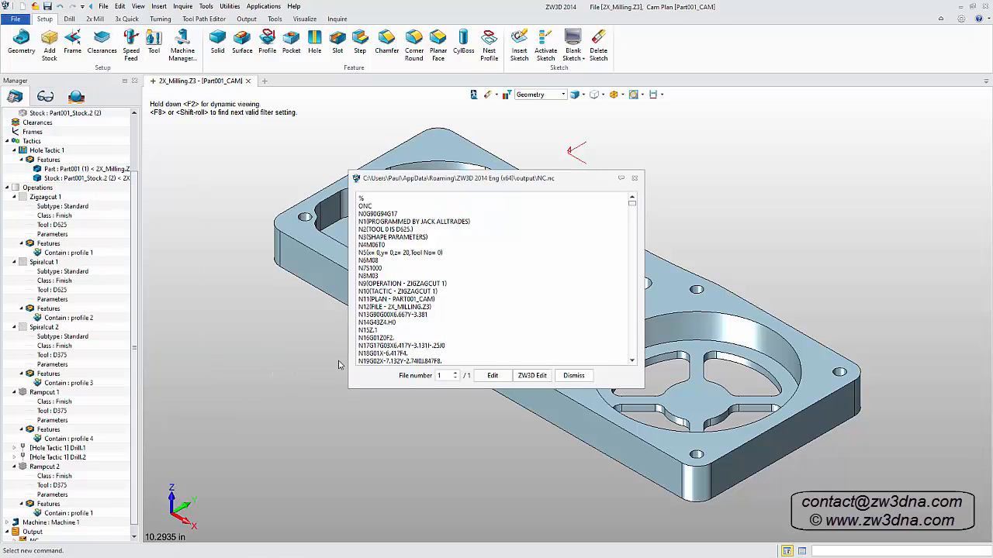
left_click_drag(634, 206, 633, 360)
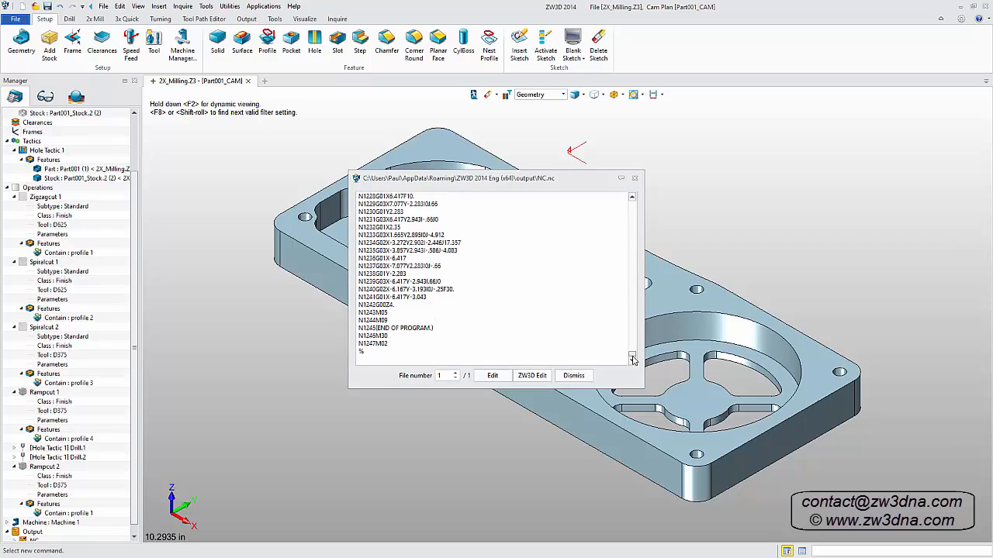